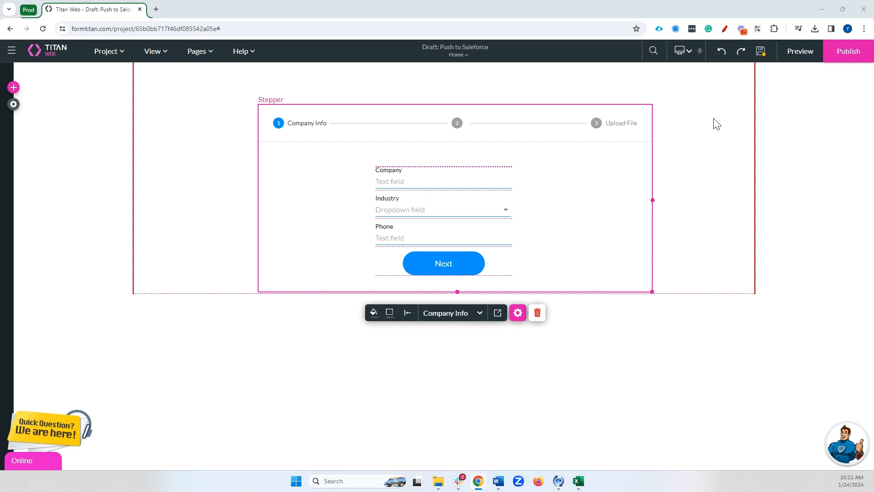
Step: Open Project settings and show User Access, where SmartV browser login is enabled
{"action": "left_click", "coordinate": [14, 104]}
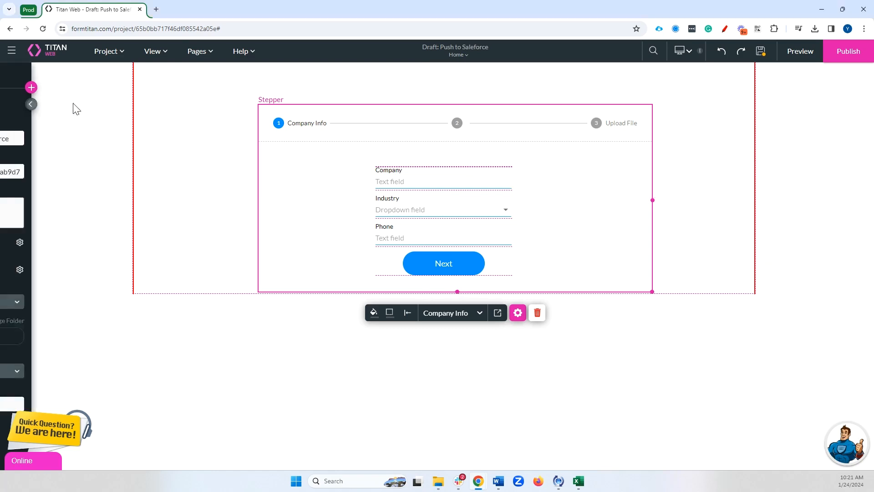
{"action": "left_click", "coordinate": [34, 139]}
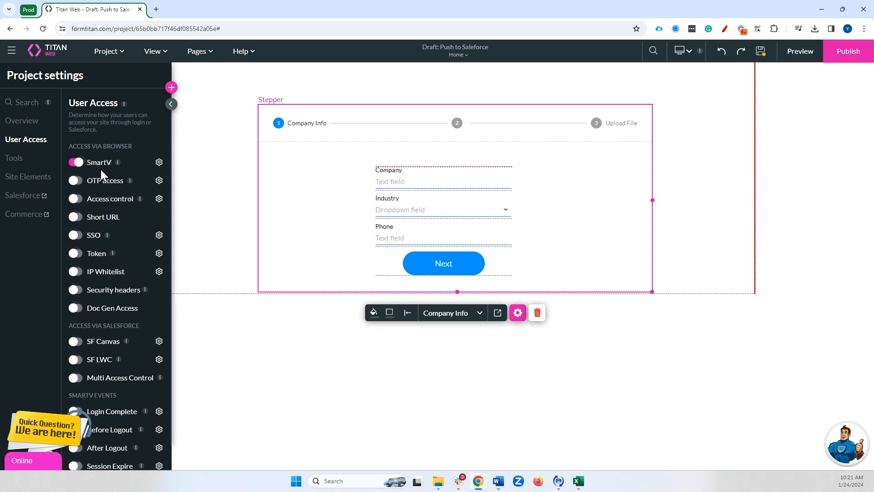
Step: Step through Login, Condition, Authentication, Profile, Registration and Parameters, keeping acc_id→Account ID, and generate SmartV login
{"action": "left_click", "coordinate": [159, 163]}
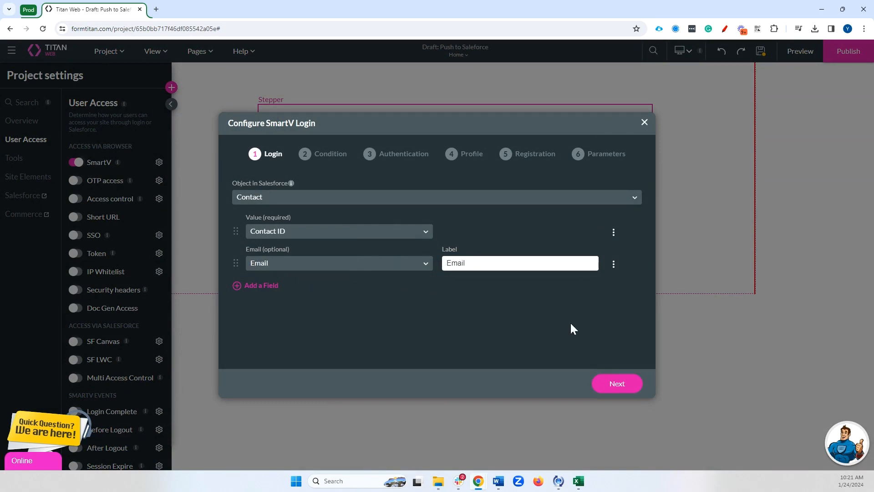
{"action": "left_click", "coordinate": [628, 385]}
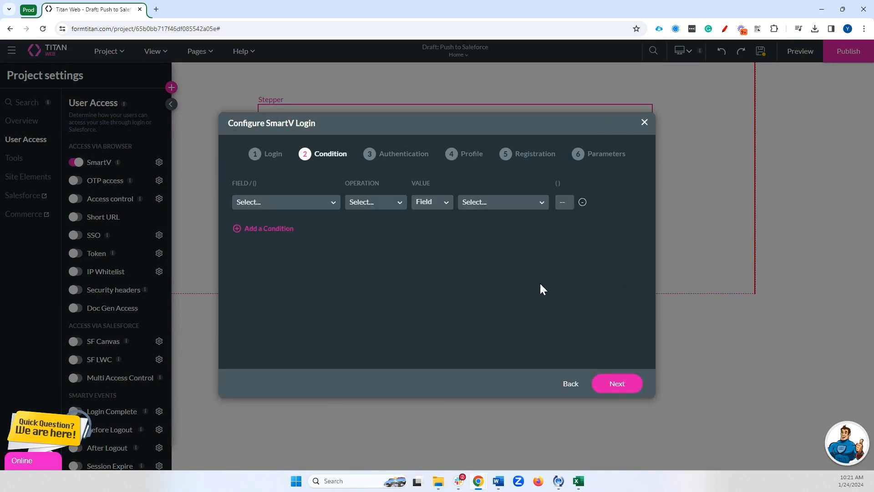
{"action": "left_click", "coordinate": [616, 383]}
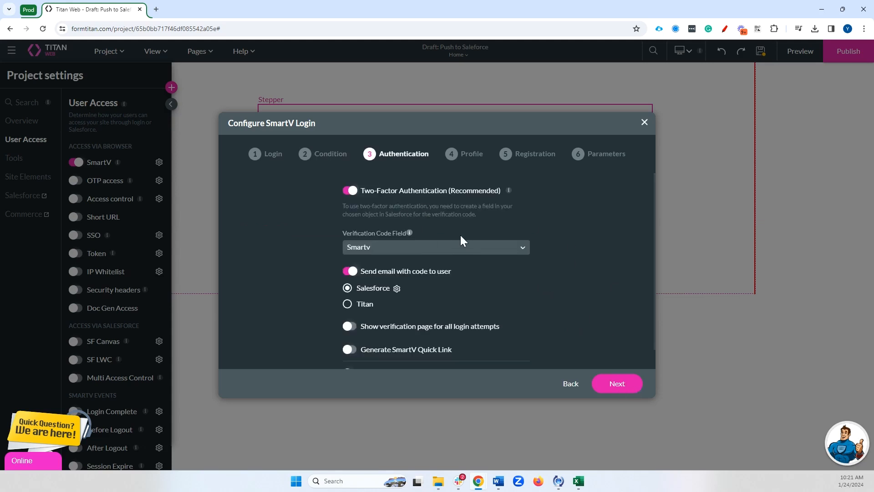
{"action": "left_click", "coordinate": [617, 383]}
{"action": "left_click", "coordinate": [630, 384]}
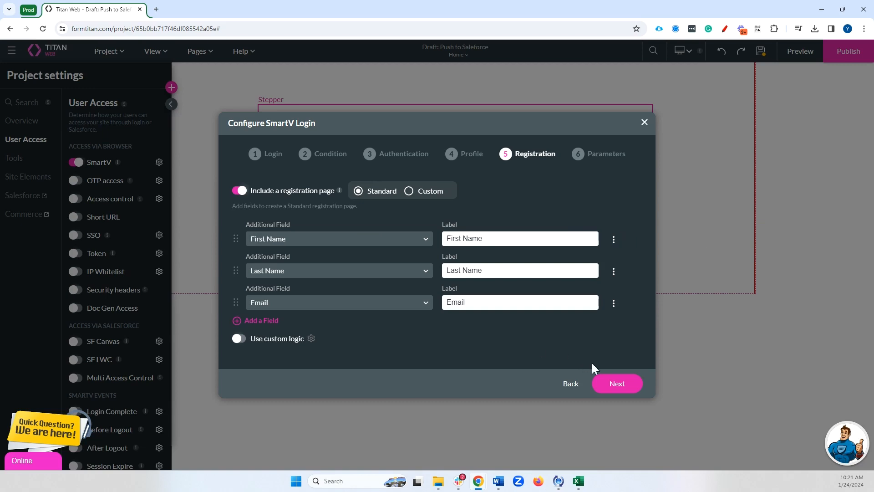
{"action": "left_click", "coordinate": [602, 381]}
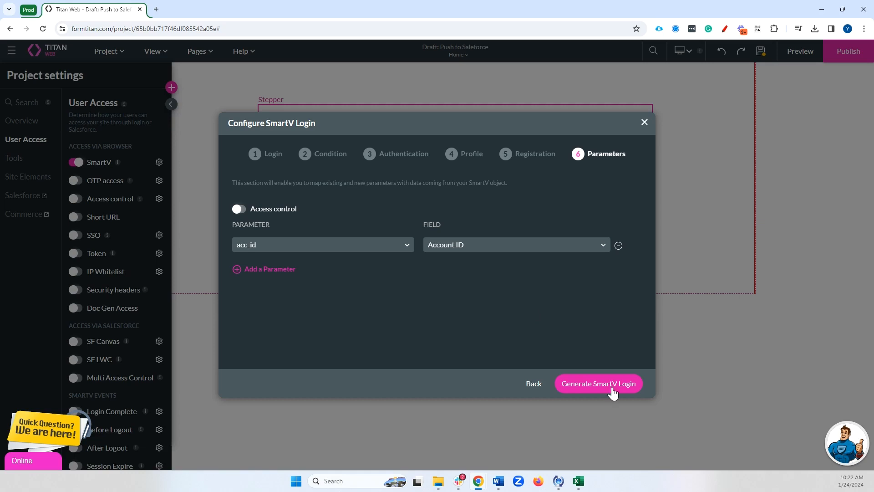
{"action": "left_click", "coordinate": [598, 384]}
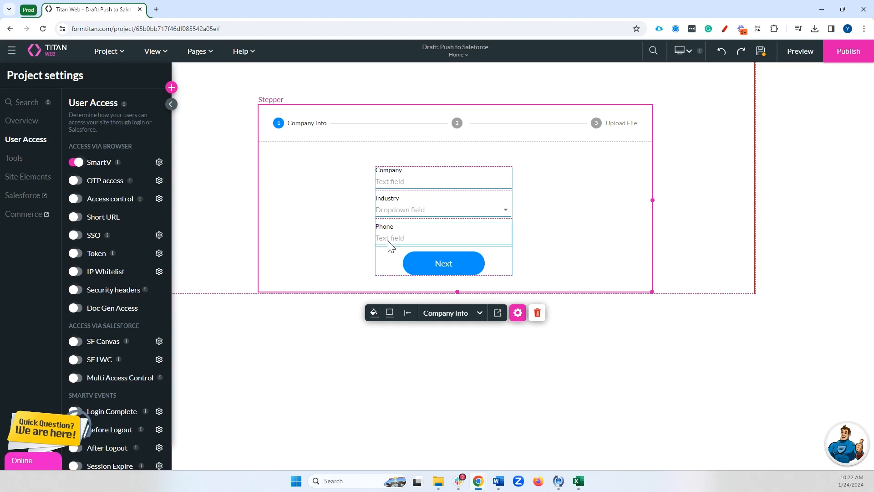
Step: Keep the stepper's Hide Controls option on in Interactivity, then select the form's Next button
{"action": "left_click", "coordinate": [432, 269]}
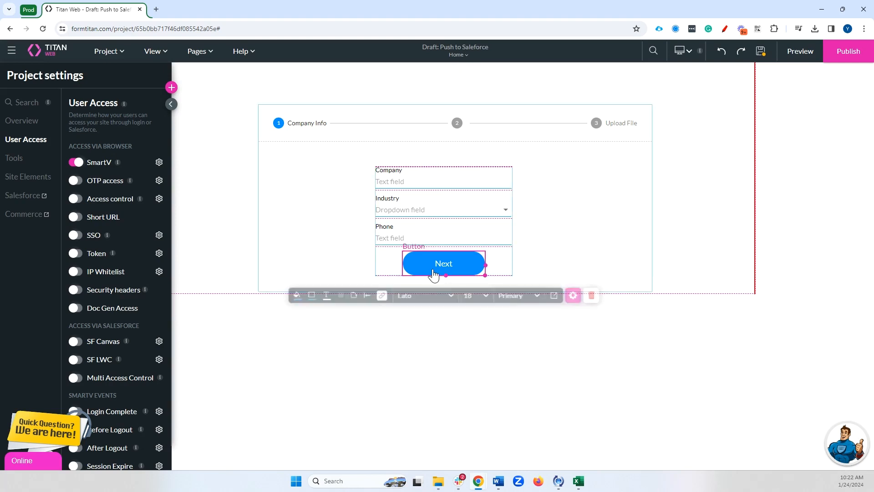
{"action": "left_click", "coordinate": [559, 271]}
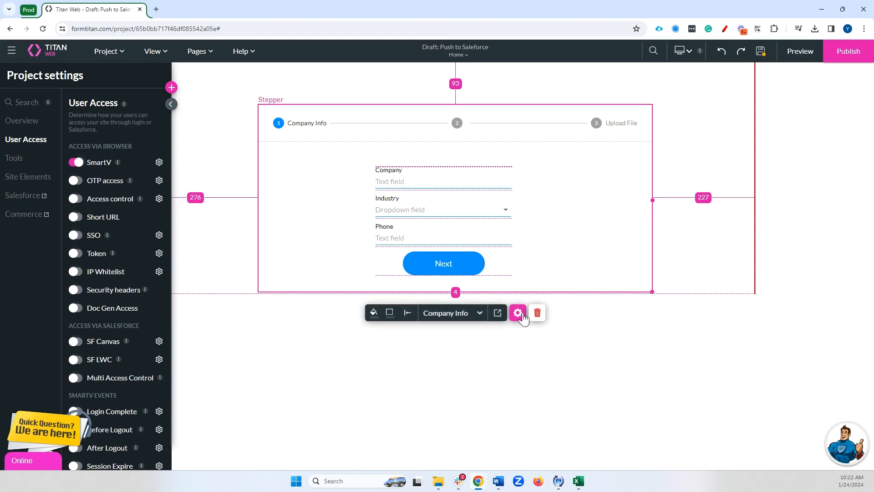
{"action": "left_click", "coordinate": [517, 312]}
{"action": "left_click", "coordinate": [605, 122]}
{"action": "scroll", "coordinate": [680, 200], "scroll_direction": "down", "scroll_amount": 3}
{"action": "left_click", "coordinate": [679, 204]}
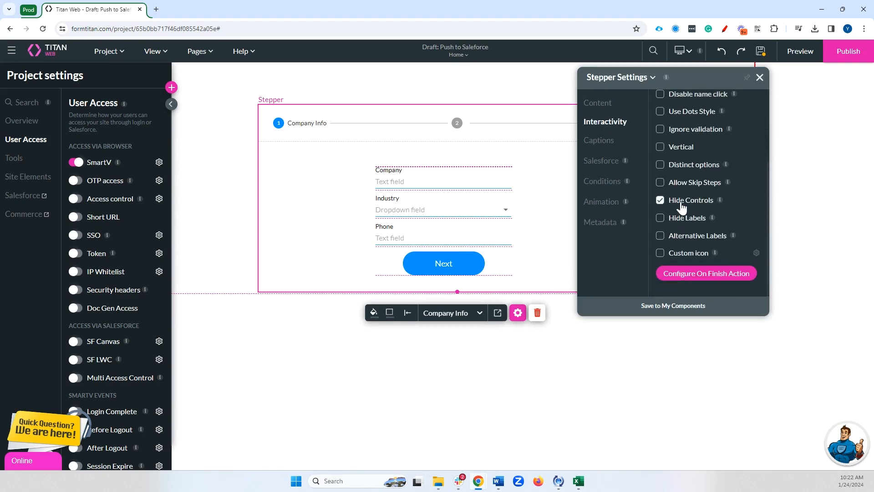
{"action": "left_click", "coordinate": [679, 205]}
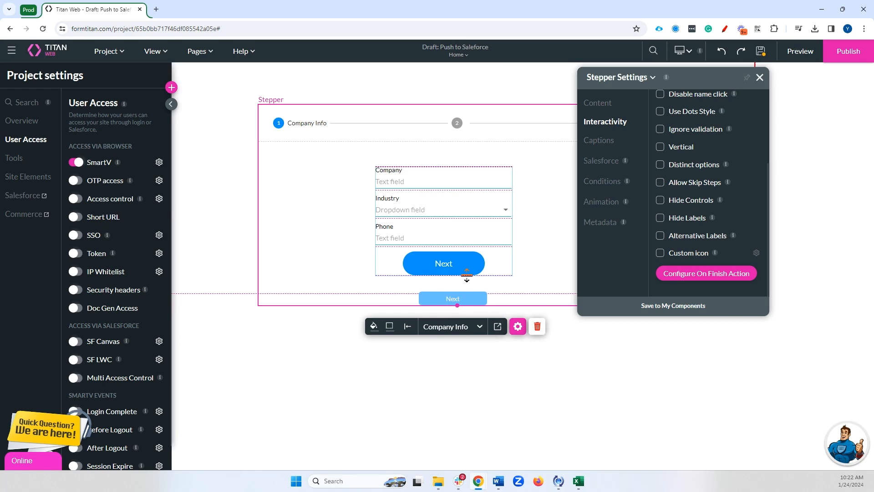
{"action": "left_click_drag", "start_coordinate": [710, 84], "coordinate": [792, 89]}
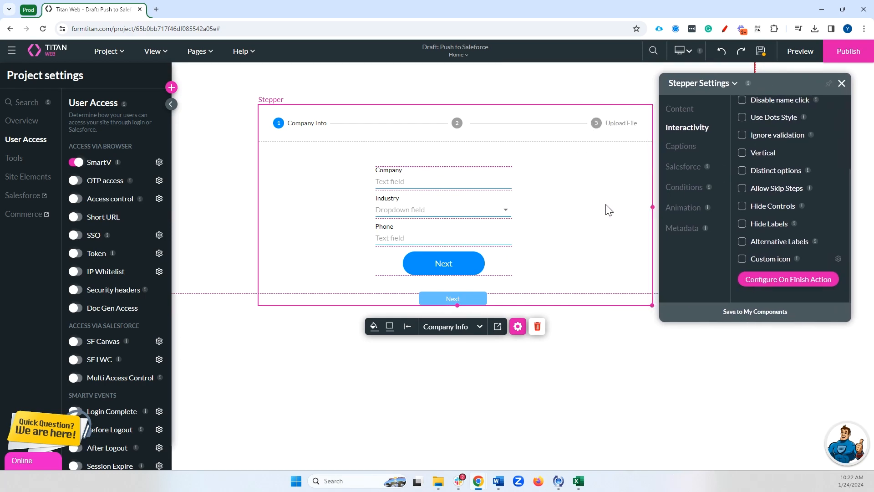
{"action": "scroll", "coordinate": [781, 223], "scroll_direction": "up", "scroll_amount": 2}
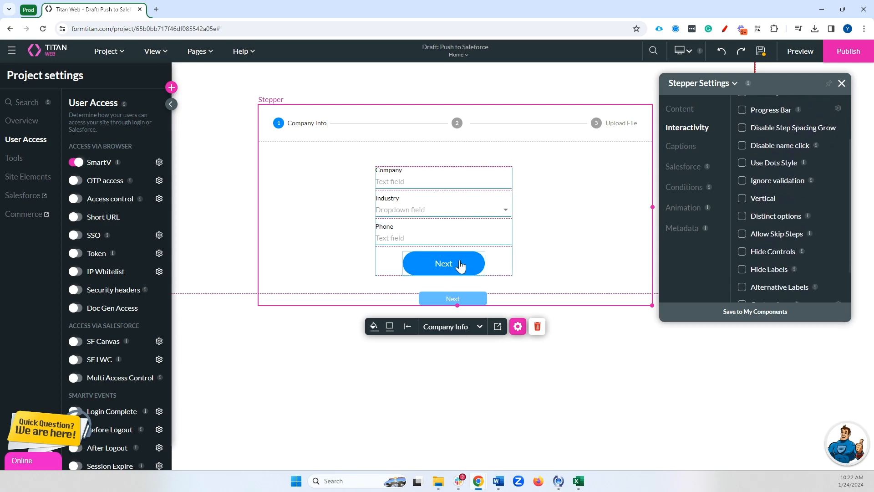
{"action": "left_click", "coordinate": [774, 252]}
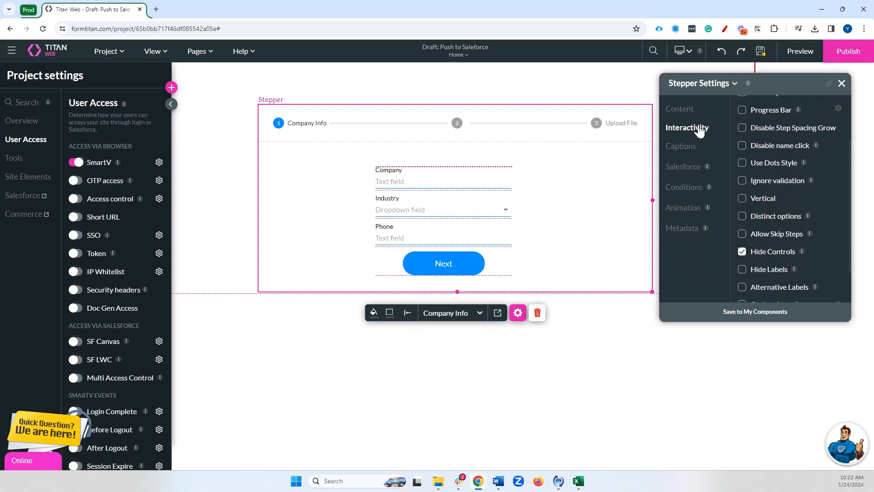
{"action": "left_click", "coordinate": [426, 270]}
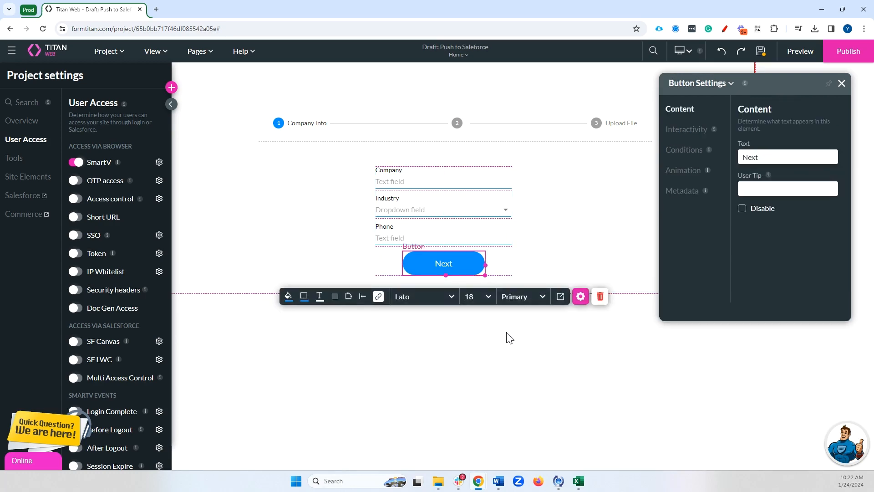
Step: Open the Next button's Create Account node and edit its #1 Account push integration
{"action": "left_click", "coordinate": [378, 296]}
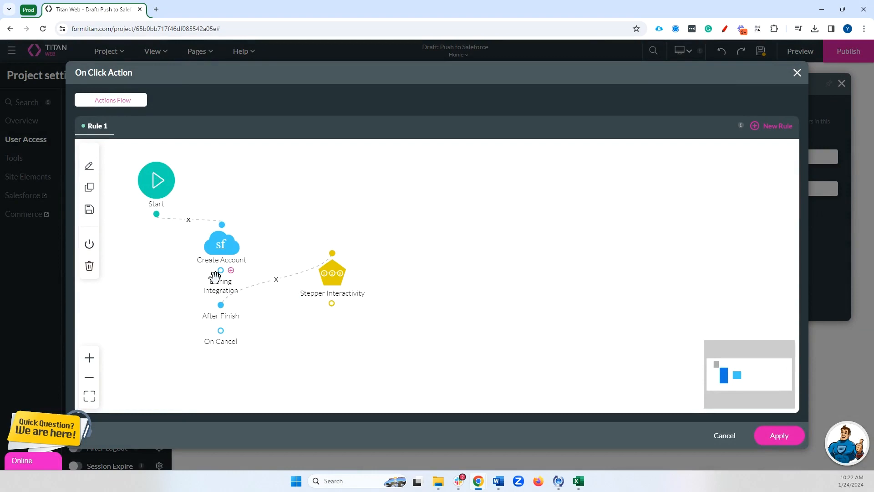
{"action": "double_click", "coordinate": [210, 258]}
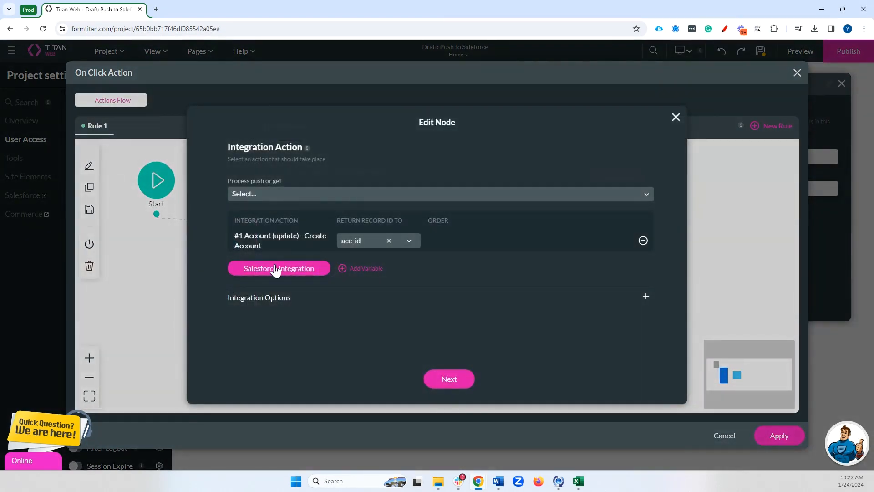
{"action": "left_click", "coordinate": [278, 268]}
{"action": "left_click", "coordinate": [250, 226]}
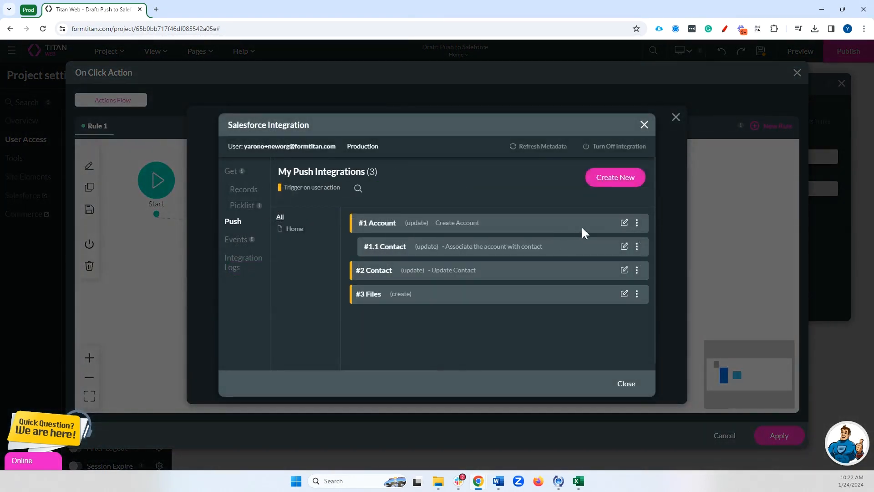
{"action": "left_click", "coordinate": [620, 224]}
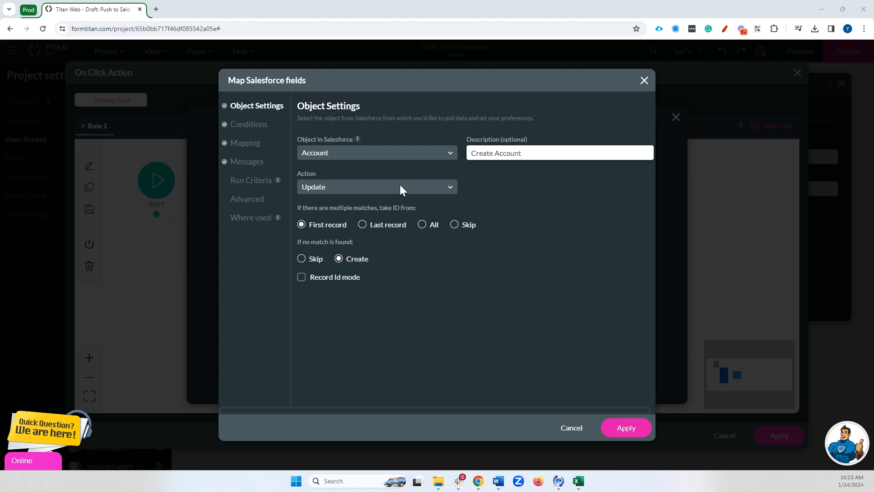
Step: Inspect the Account push's conditions and object list, then discard the changes
{"action": "left_click", "coordinate": [238, 131]}
{"action": "left_click", "coordinate": [374, 157]}
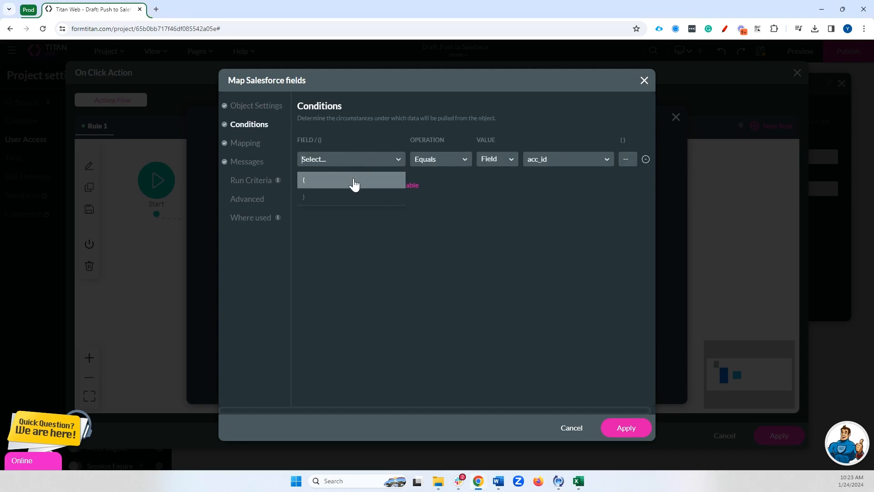
{"action": "left_click", "coordinate": [266, 109]}
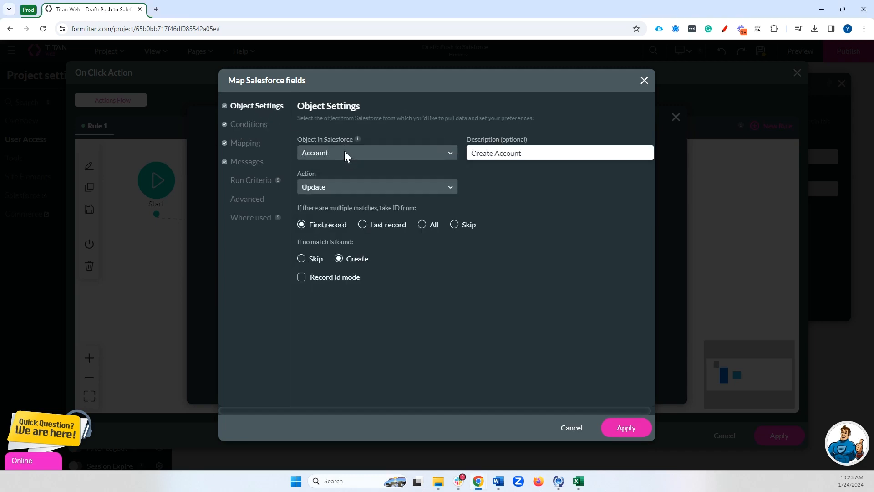
{"action": "left_click", "coordinate": [249, 123]}
{"action": "left_click", "coordinate": [340, 158]}
{"action": "left_click", "coordinate": [260, 108]}
{"action": "left_click", "coordinate": [336, 154]}
{"action": "type", "text": "co"}
{"action": "key", "text": "BackSpace"}
{"action": "key", "text": "BackSpace"}
{"action": "type", "text": "a"}
{"action": "left_click", "coordinate": [564, 428]}
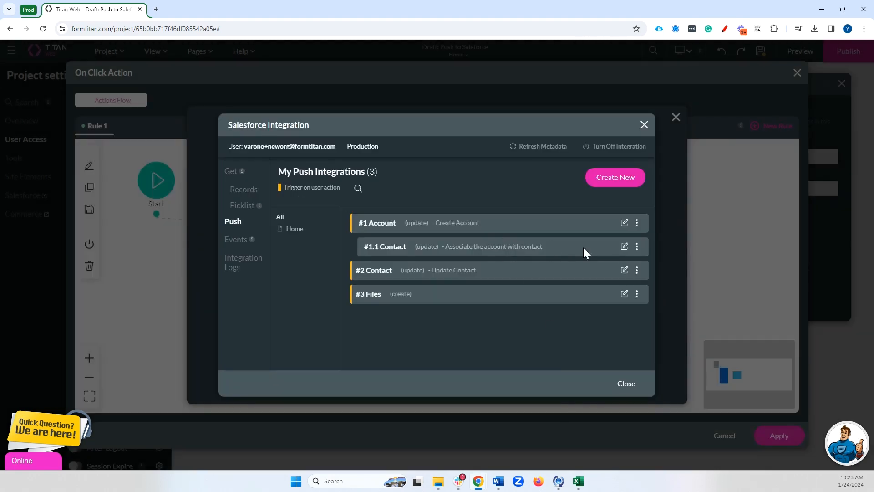
Step: Reopen the #1 Account push and set its Salesforce object to Account, matching Account ID to acc_id
{"action": "left_click", "coordinate": [623, 225]}
{"action": "left_click", "coordinate": [247, 129]}
{"action": "left_click", "coordinate": [343, 157]}
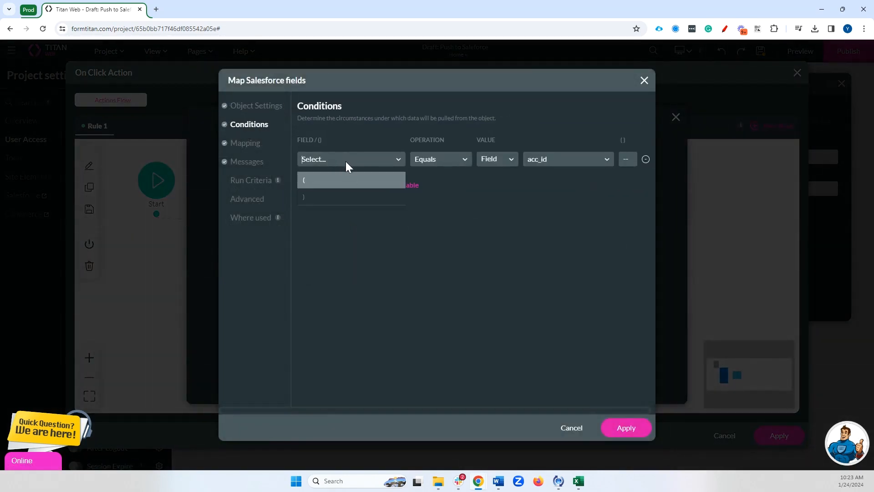
{"action": "left_click", "coordinate": [274, 111]}
{"action": "left_click", "coordinate": [359, 151]}
{"action": "type", "text": "contac"}
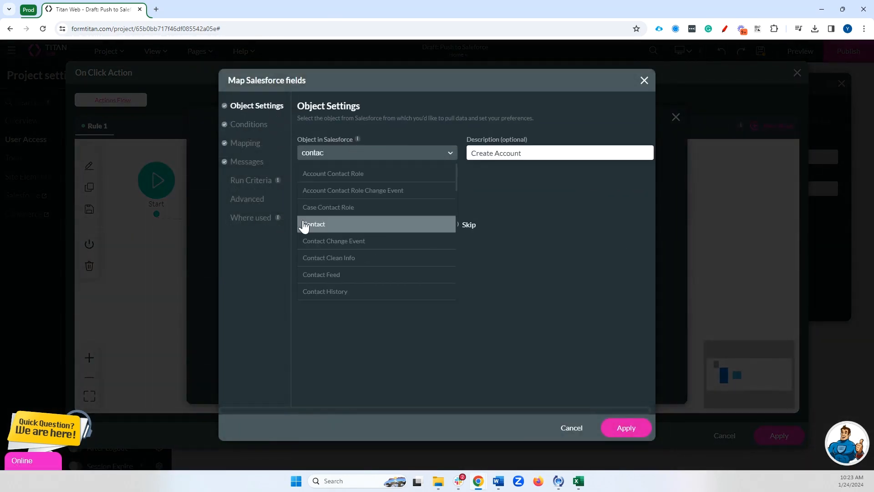
{"action": "left_click", "coordinate": [303, 226]}
{"action": "left_click", "coordinate": [319, 153]}
{"action": "type", "text": "acc"}
{"action": "left_click", "coordinate": [320, 195]}
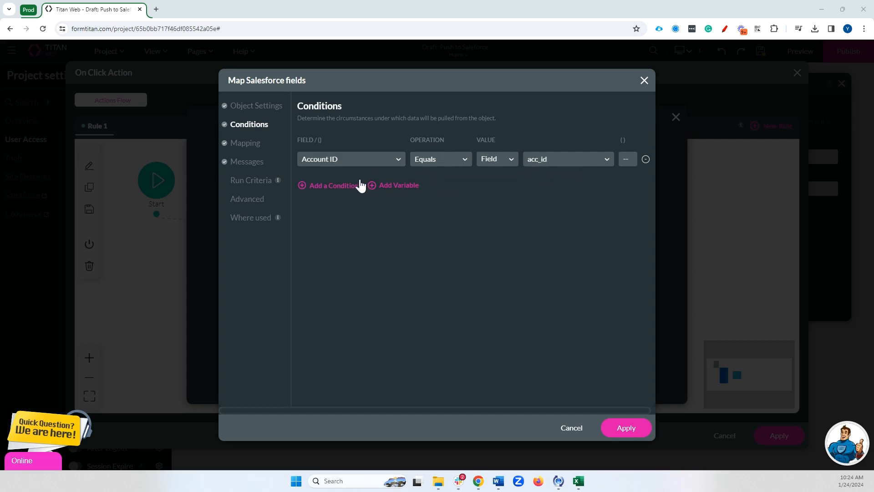
Step: Map Account Name, Account Phone and Industry to form fields, filter to Mapped, and apply
{"action": "left_click", "coordinate": [248, 145]}
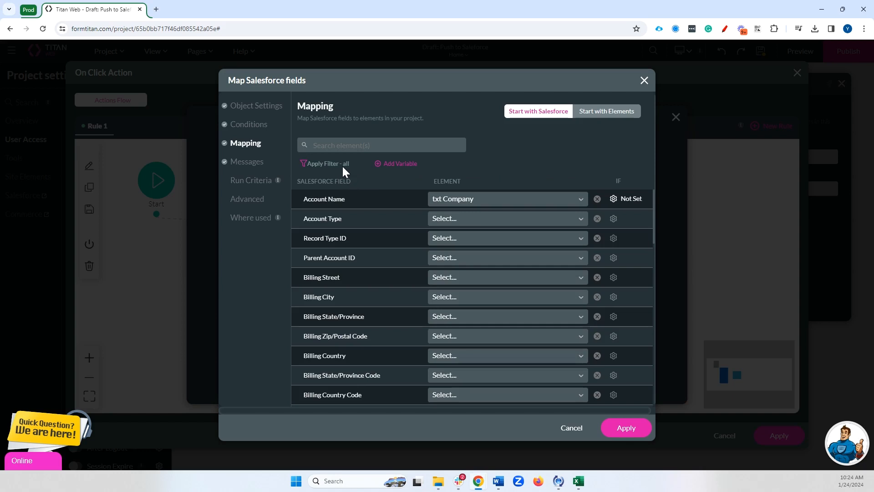
{"action": "left_click", "coordinate": [338, 164]}
{"action": "left_click", "coordinate": [330, 193]}
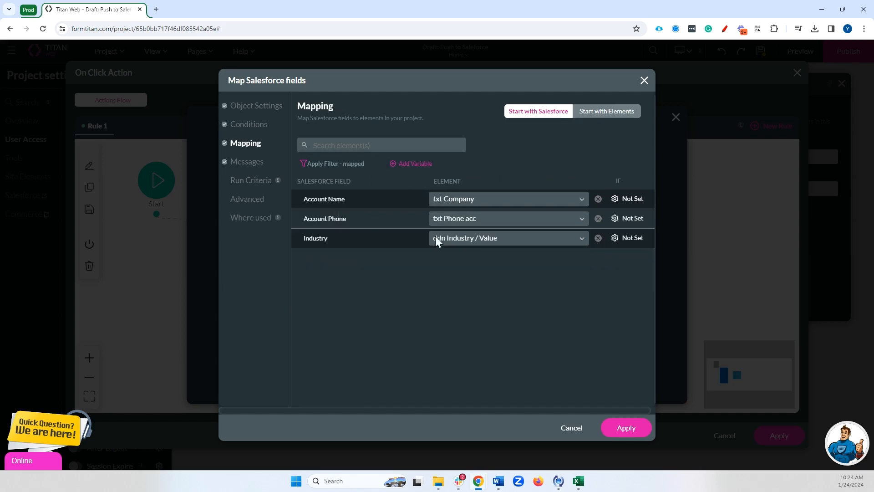
{"action": "left_click", "coordinate": [634, 430]}
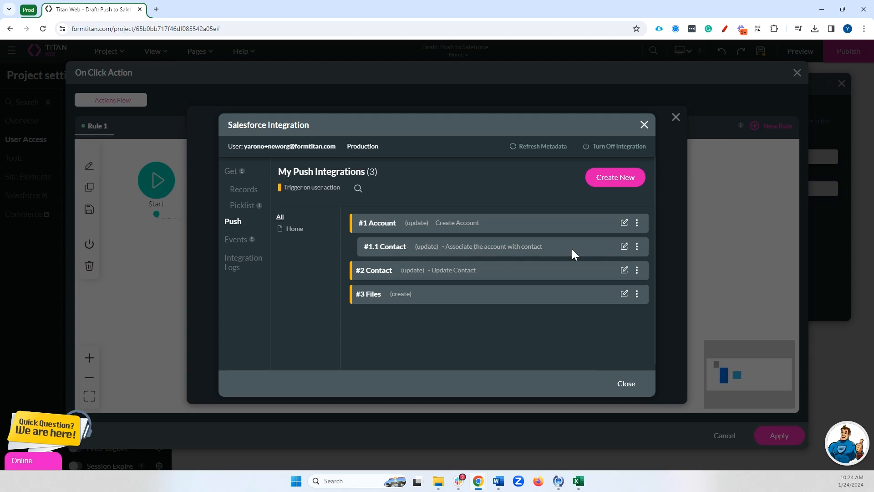
Step: Review the #1.1 Contact push's object settings, conditions and mapping, then close both dialogs
{"action": "left_click", "coordinate": [624, 247]}
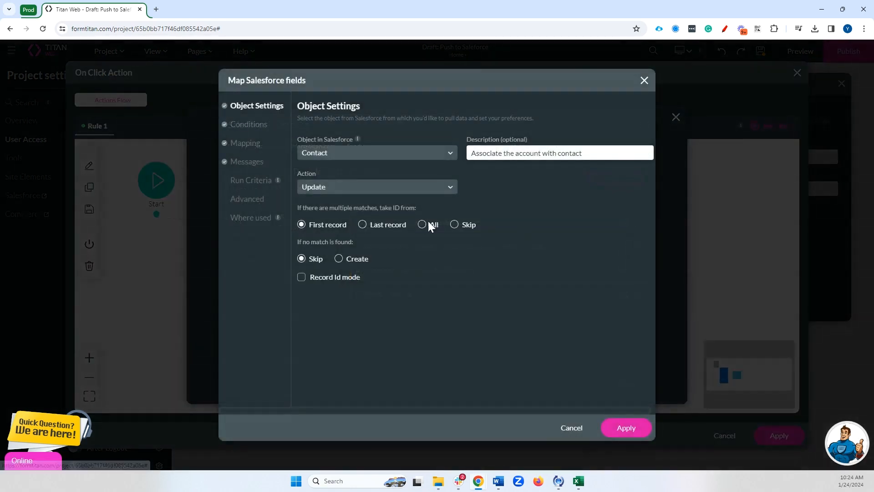
{"action": "left_click", "coordinate": [241, 127]}
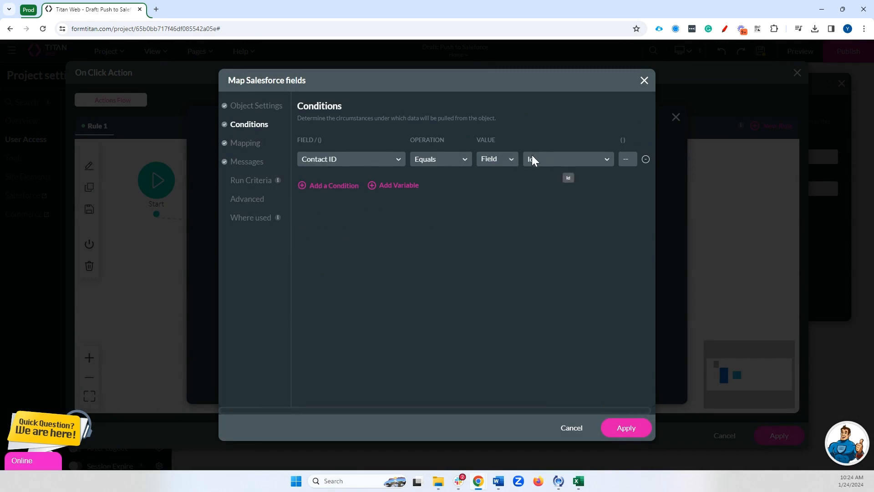
{"action": "left_click", "coordinate": [241, 147]}
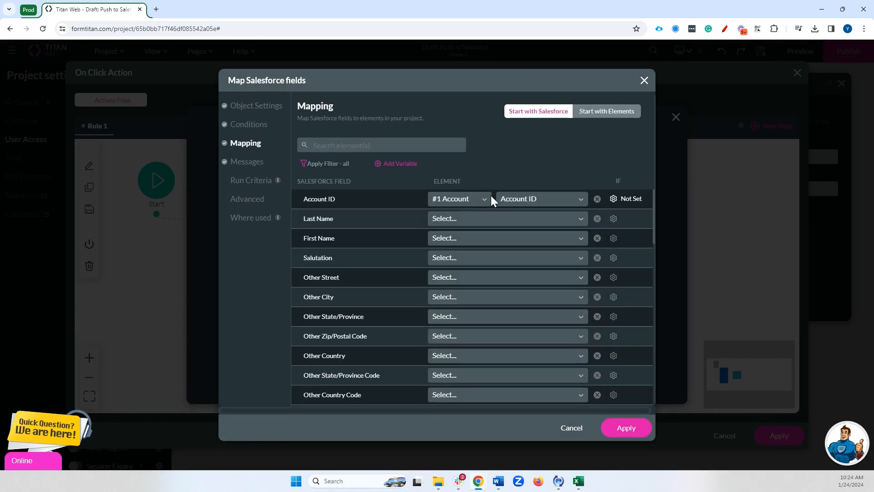
{"action": "left_click", "coordinate": [644, 81]}
{"action": "left_click", "coordinate": [643, 123]}
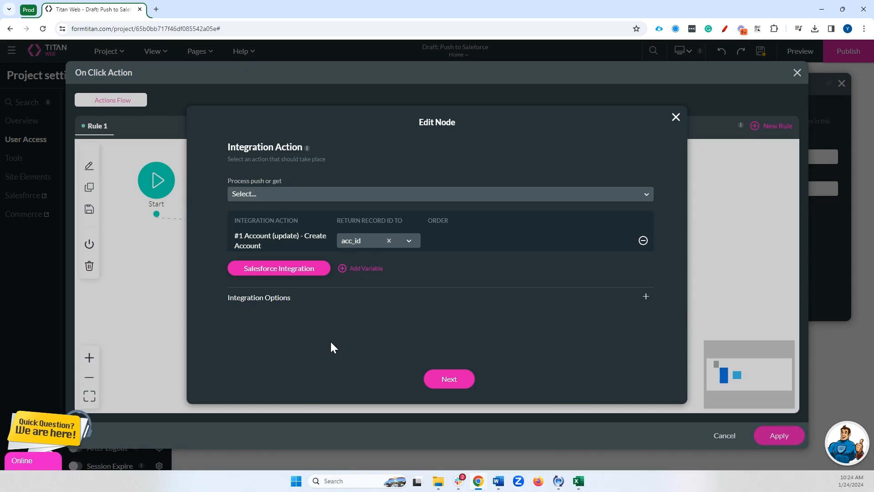
Step: Save the Create Account node and apply the Next button's click action flow
{"action": "left_click", "coordinate": [450, 379]}
{"action": "left_click", "coordinate": [466, 380]}
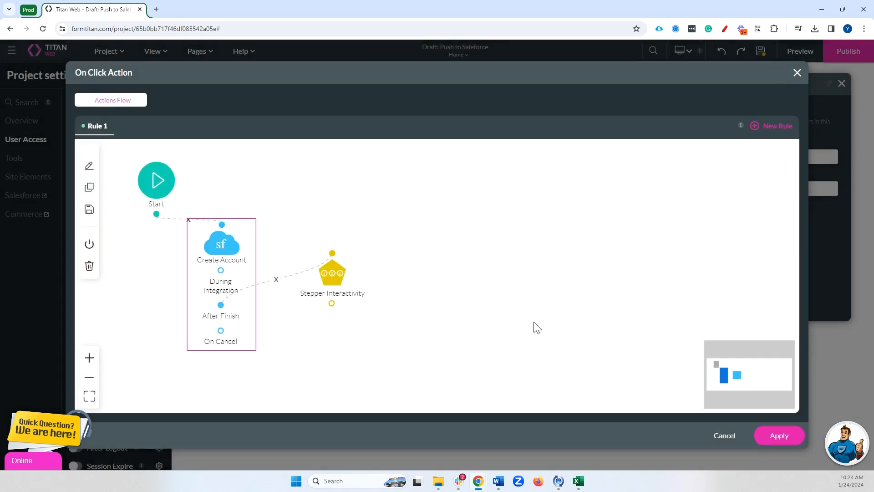
{"action": "double_click", "coordinate": [329, 273]}
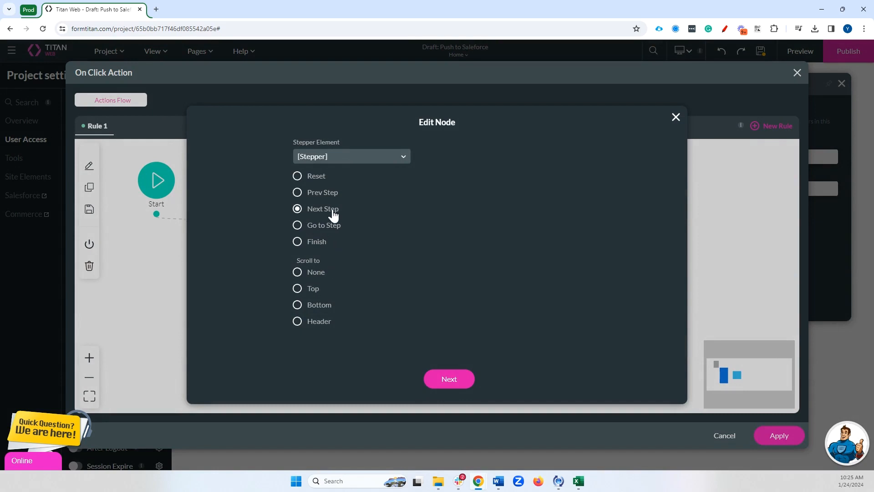
{"action": "left_click", "coordinate": [674, 118]}
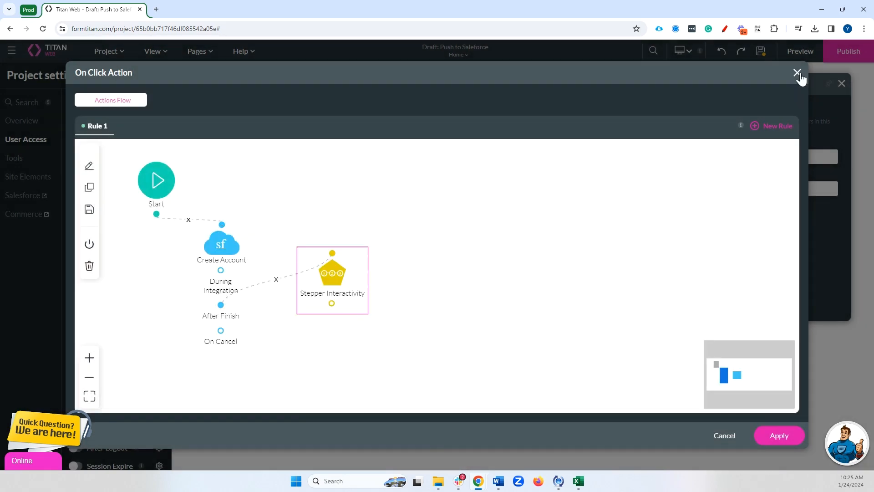
{"action": "left_click", "coordinate": [779, 435]}
Step: On step 2, review the Back and Next buttons' click actions and their Stepper Interactivity node
{"action": "left_click", "coordinate": [457, 123]}
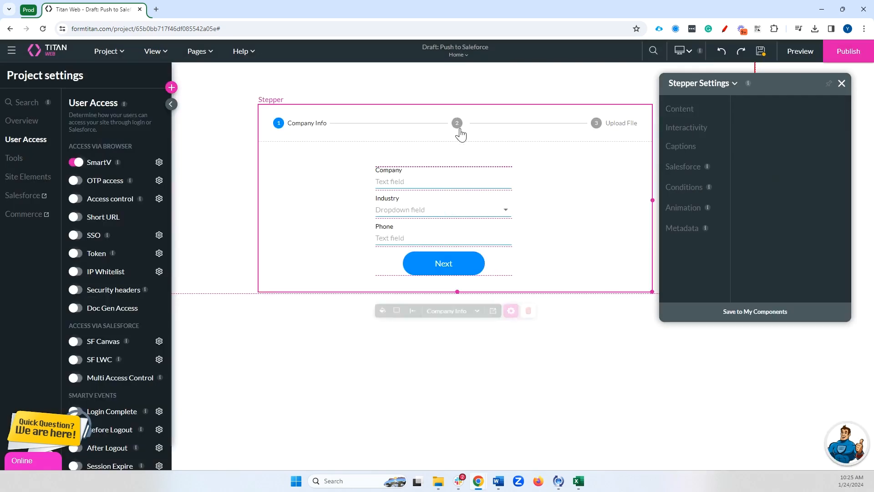
{"action": "left_click", "coordinate": [457, 123]}
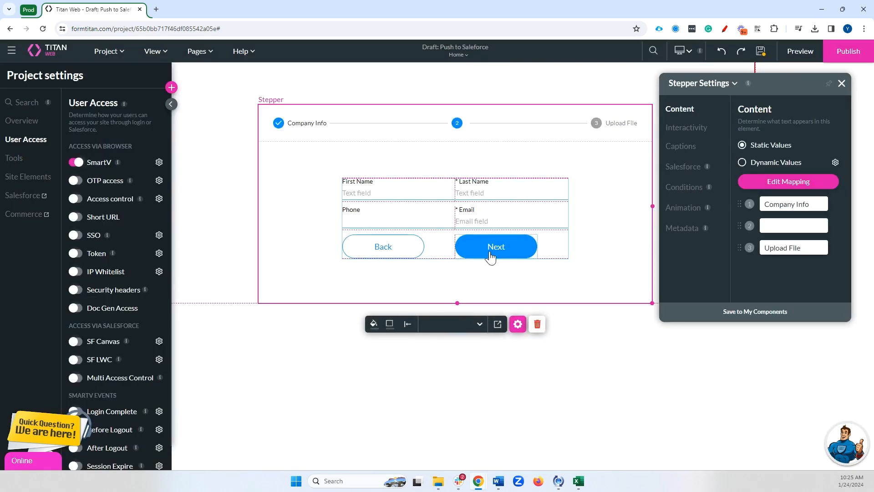
{"action": "left_click", "coordinate": [397, 256]}
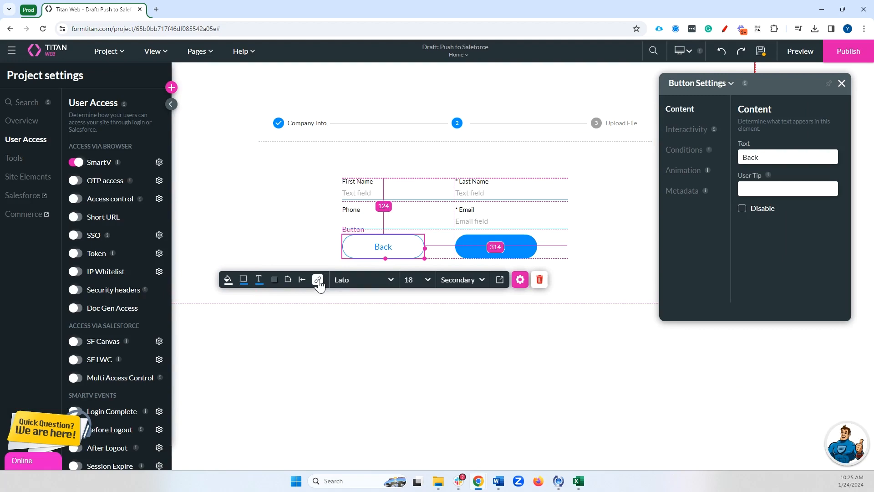
{"action": "left_click", "coordinate": [320, 283]}
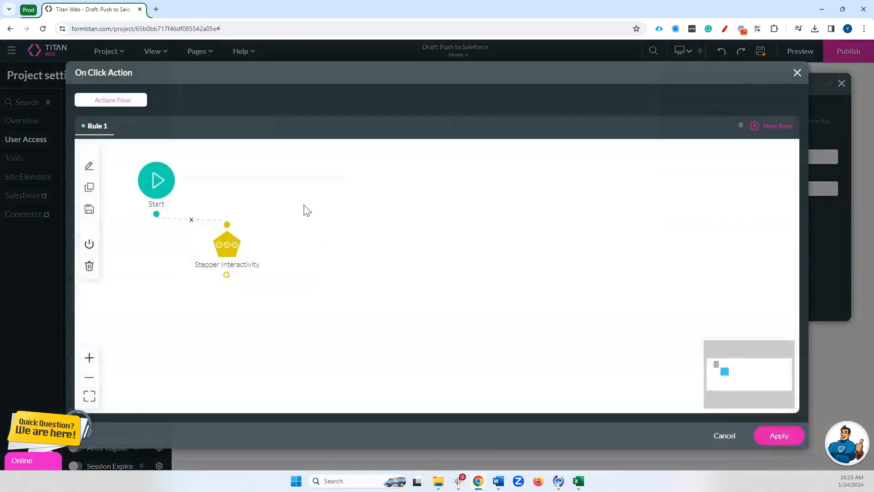
{"action": "left_click", "coordinate": [795, 74]}
{"action": "left_click", "coordinate": [498, 246]}
{"action": "left_click", "coordinate": [435, 277]}
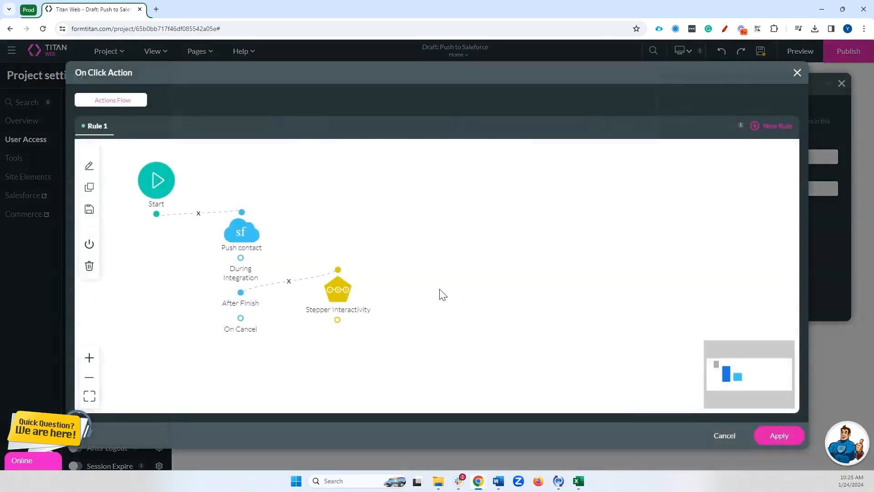
{"action": "mouse_move", "coordinate": [251, 233]}
{"action": "left_click", "coordinate": [328, 288]}
{"action": "double_click", "coordinate": [327, 288]}
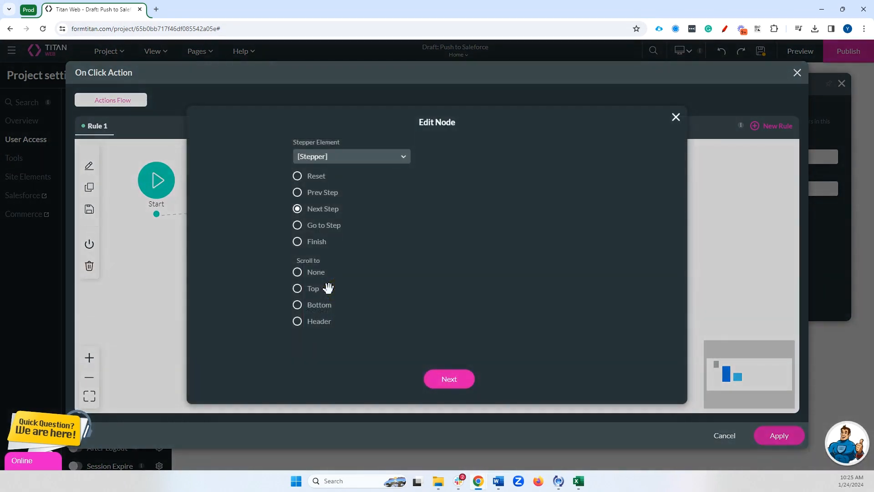
{"action": "left_click", "coordinate": [675, 117]}
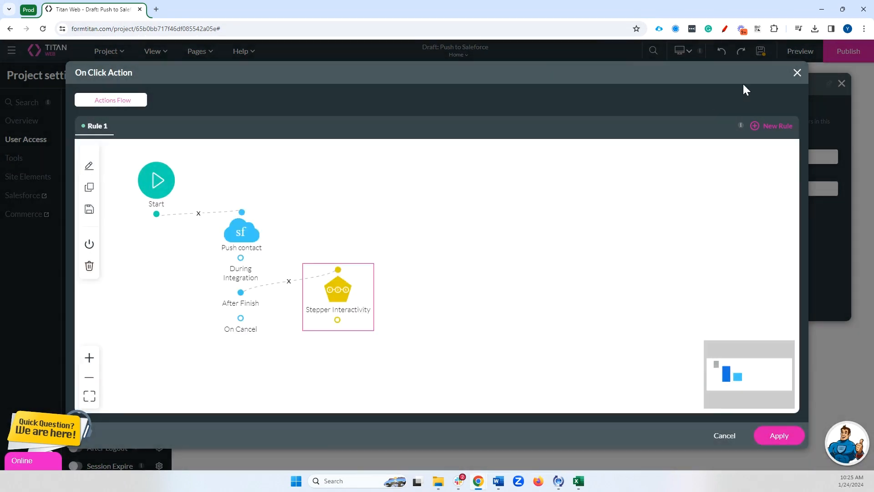
{"action": "left_click", "coordinate": [797, 73]}
Step: On step 3 Upload File, check that Finish runs Push File and shows 'You are all set up!'
{"action": "left_click", "coordinate": [612, 139]}
{"action": "left_click", "coordinate": [608, 131]}
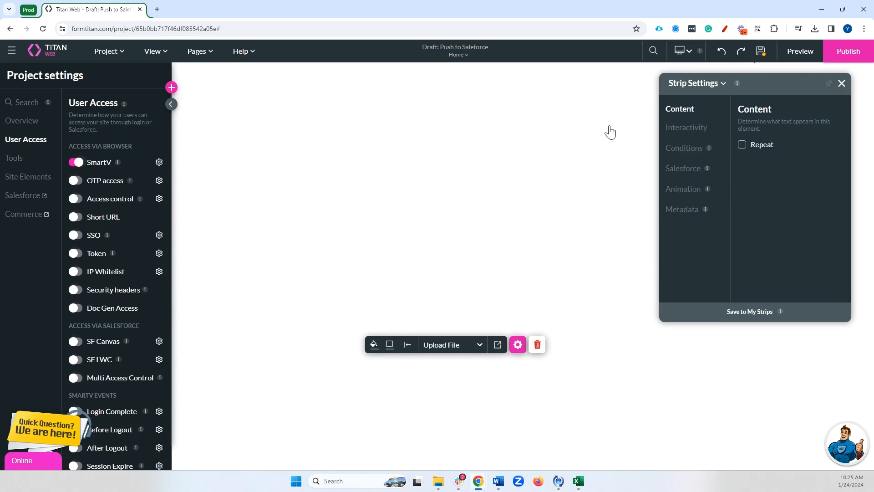
{"action": "left_click", "coordinate": [485, 302]}
{"action": "left_click", "coordinate": [390, 334]}
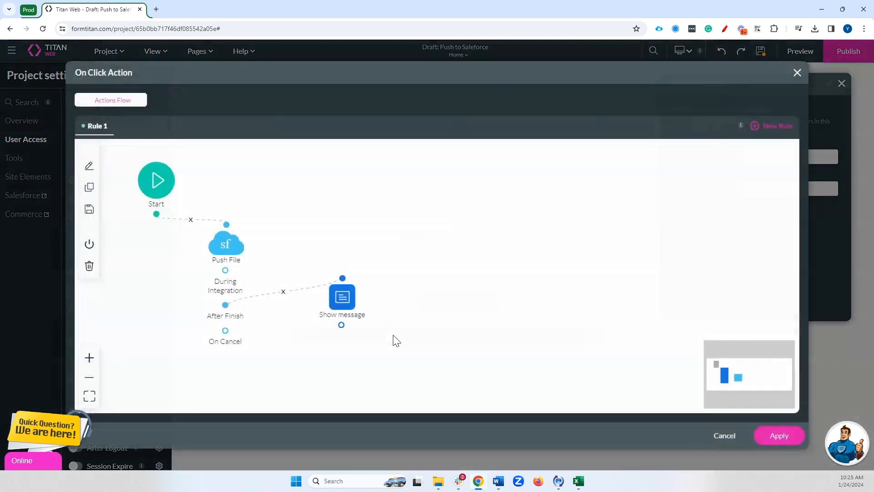
{"action": "double_click", "coordinate": [344, 296]}
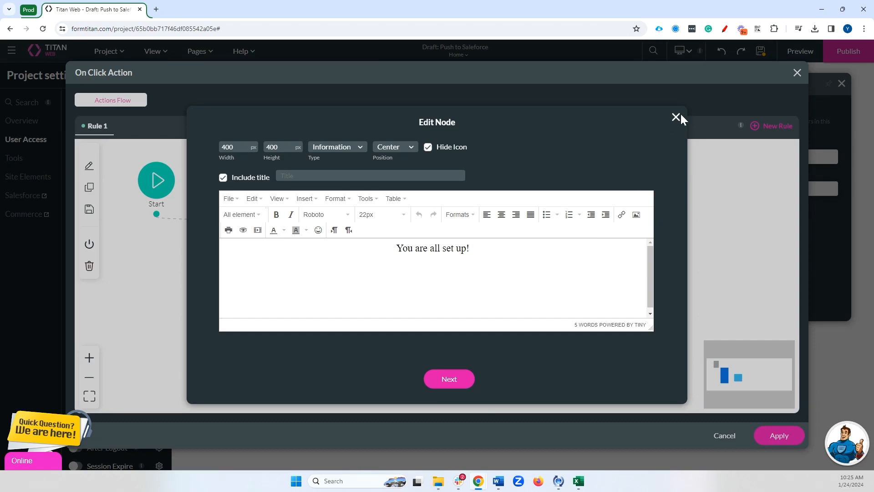
{"action": "left_click", "coordinate": [675, 117]}
{"action": "left_click", "coordinate": [797, 72]}
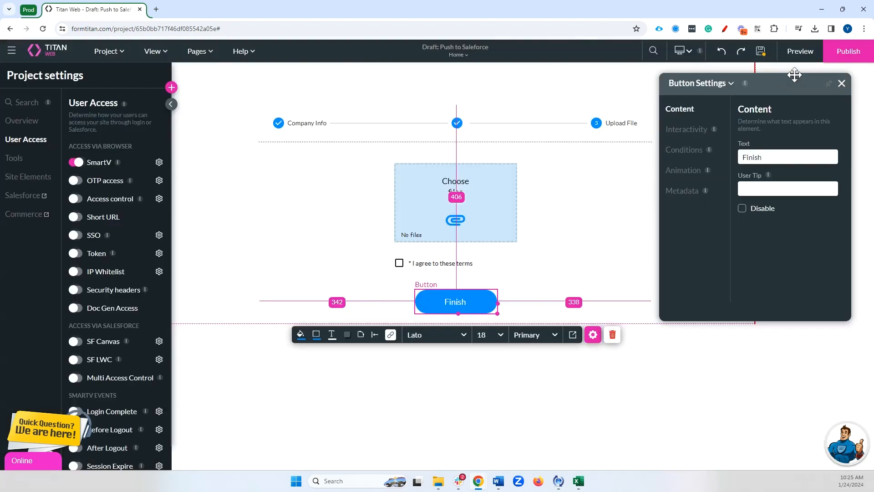
{"action": "left_click", "coordinate": [330, 208]}
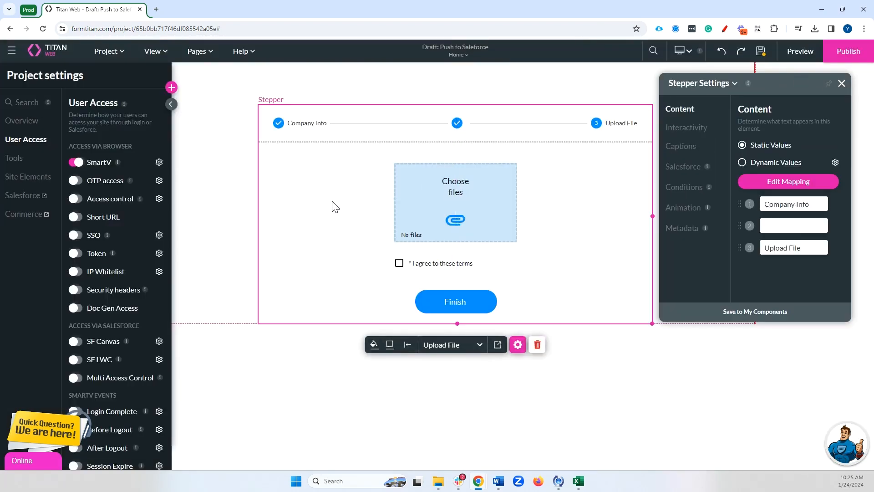
Step: Describe the #1 Account get integration as "Get Account data", review its conditions and mapping, and apply
{"action": "left_click", "coordinate": [300, 124]}
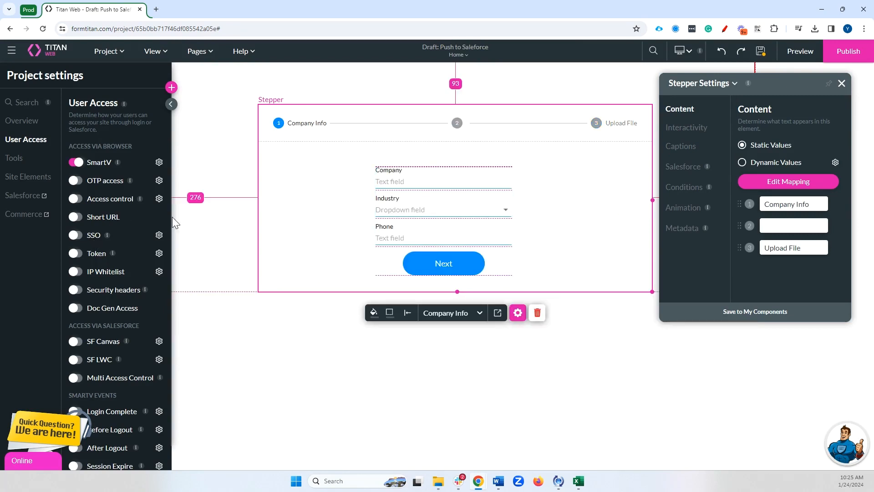
{"action": "left_click", "coordinate": [49, 197]}
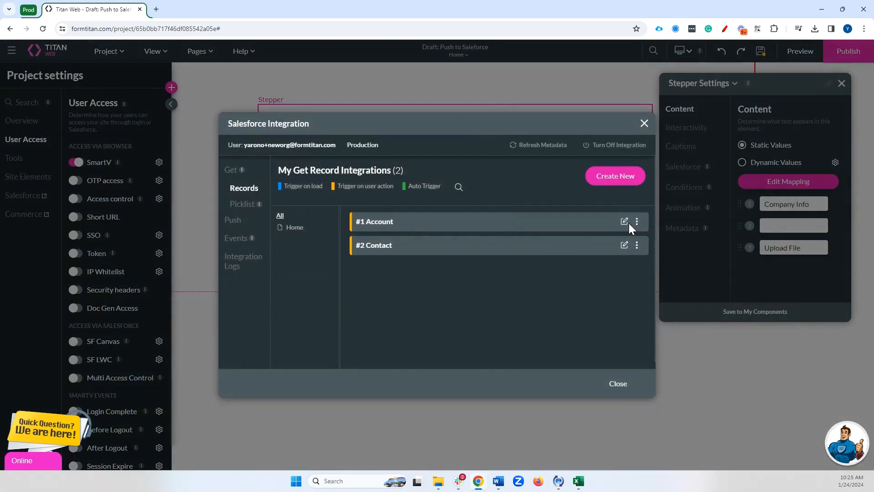
{"action": "left_click", "coordinate": [623, 220]}
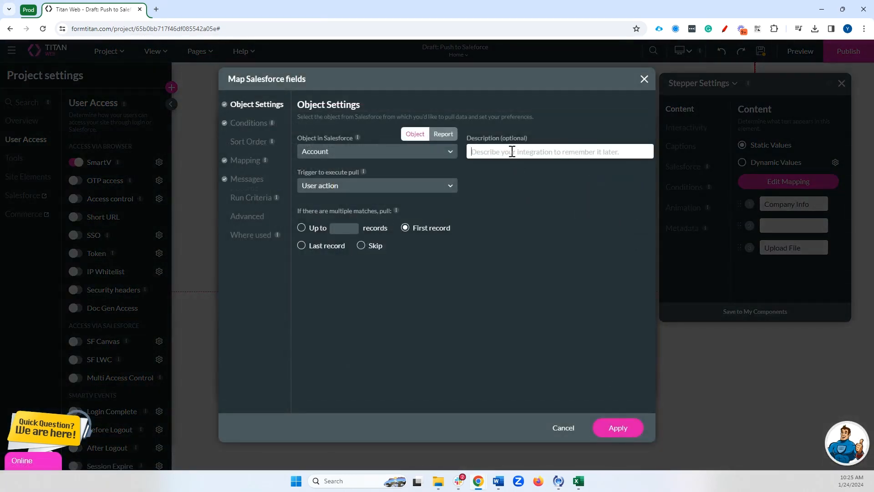
{"action": "type", "text": "Get Account data"}
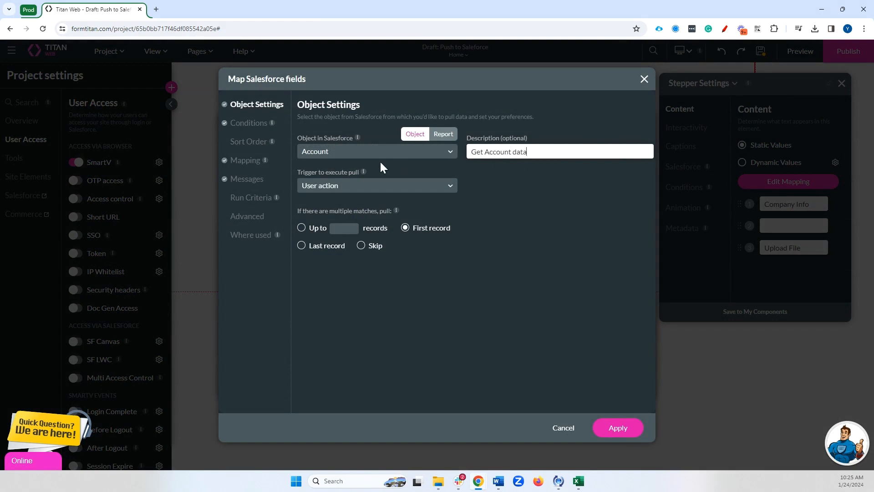
{"action": "left_click", "coordinate": [249, 123]}
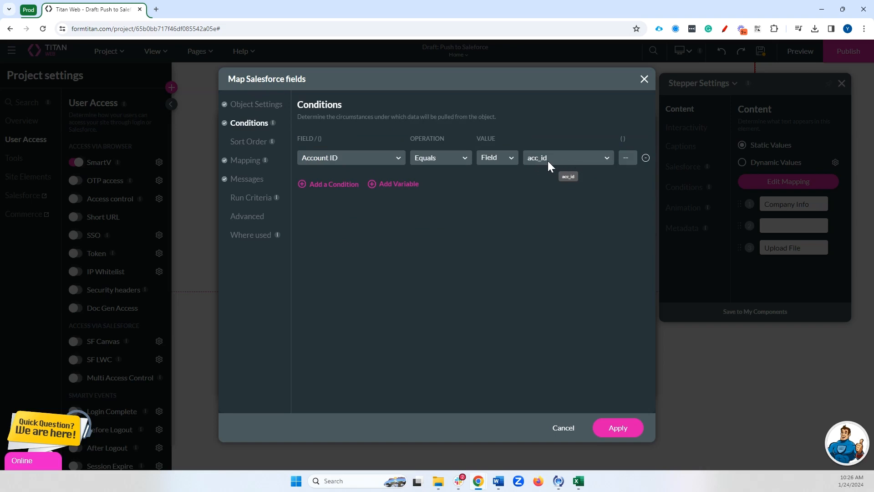
{"action": "left_click", "coordinate": [232, 161]}
{"action": "mouse_move", "coordinate": [332, 174]}
{"action": "left_click", "coordinate": [327, 205]}
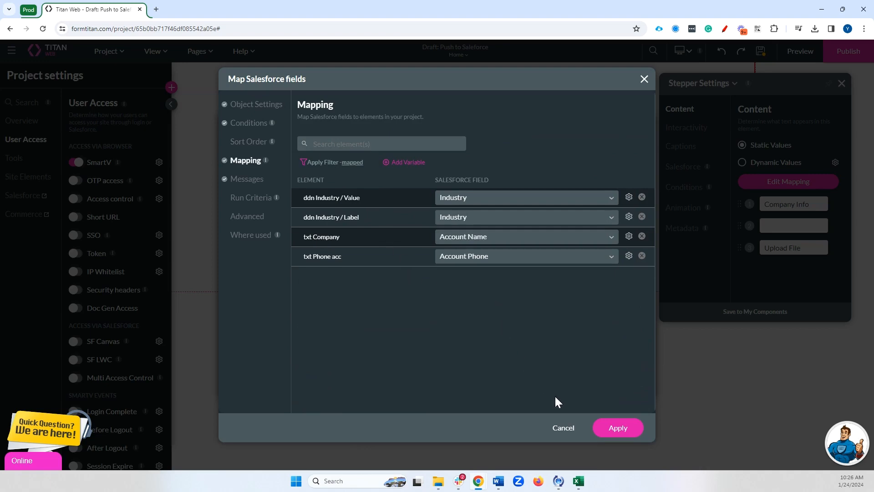
{"action": "left_click", "coordinate": [610, 430]}
Step: Describe the #2 Contact integration as "Get contact data", review its Contact ID condition and mapping, and apply
{"action": "left_click", "coordinate": [621, 244]}
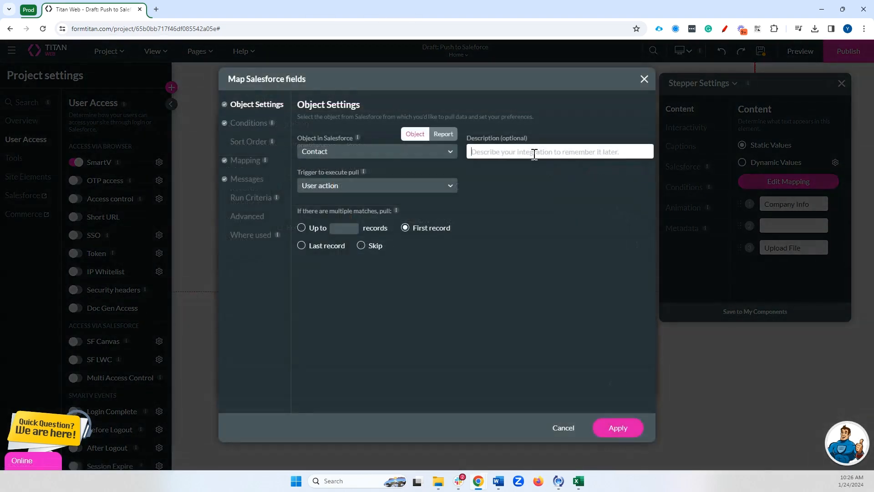
{"action": "type", "text": "Get contact data"}
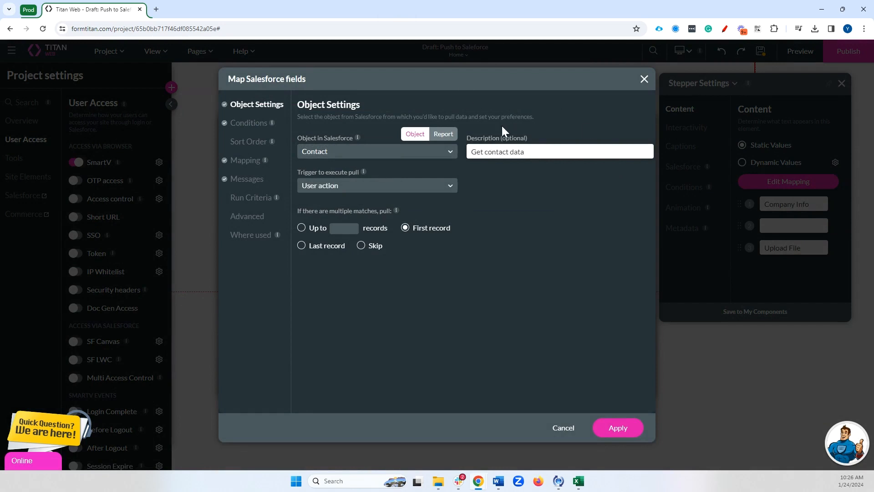
{"action": "left_click", "coordinate": [233, 127]}
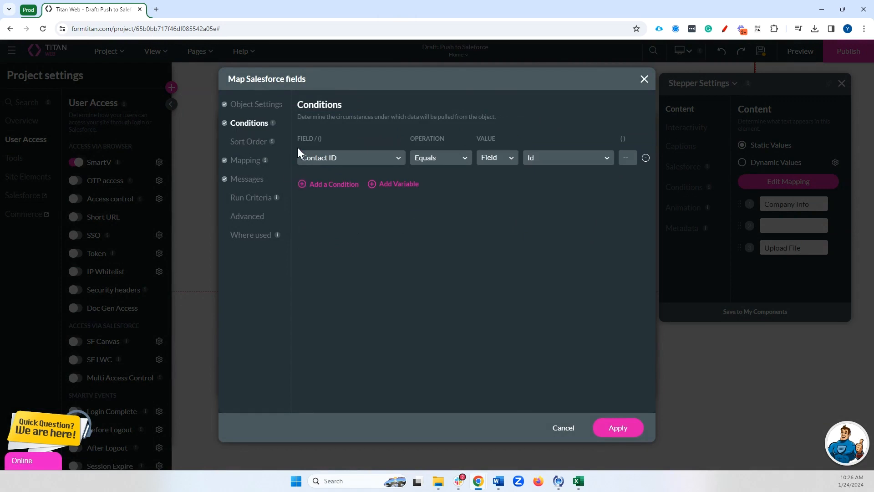
{"action": "left_click", "coordinate": [237, 166]}
{"action": "left_click", "coordinate": [350, 163]}
{"action": "left_click", "coordinate": [351, 203]}
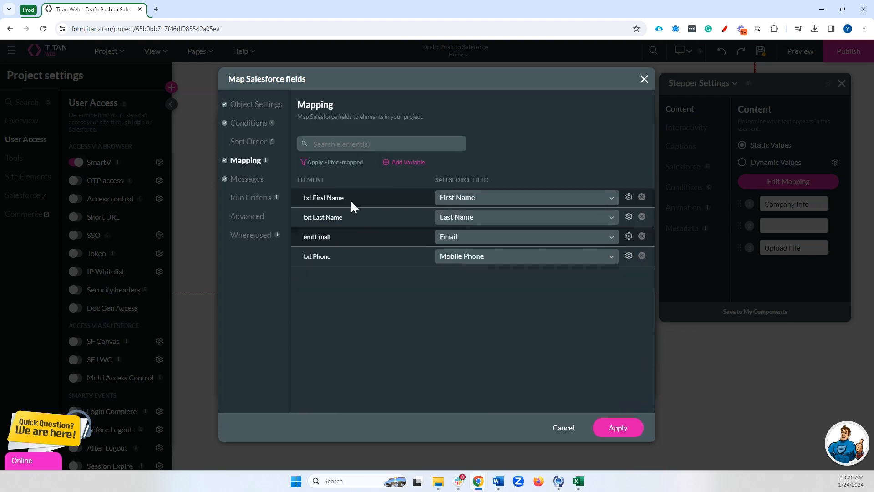
{"action": "left_click", "coordinate": [624, 434]}
{"action": "left_click", "coordinate": [618, 385]}
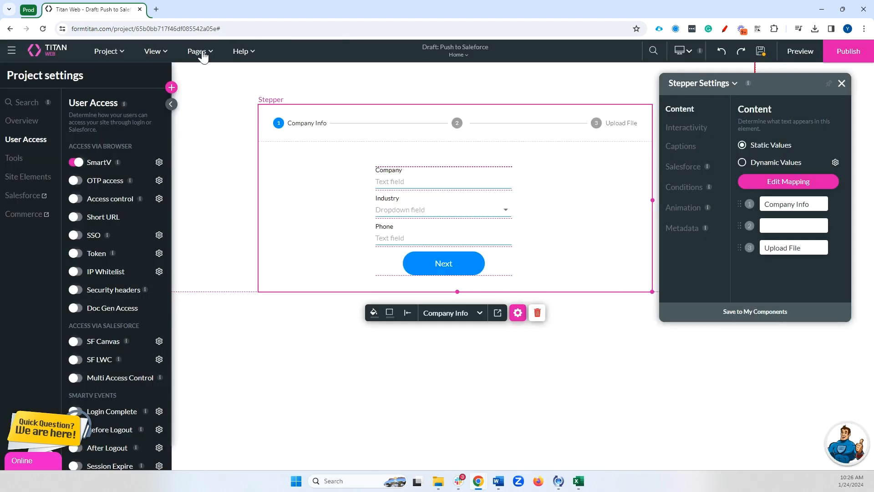
{"action": "left_click", "coordinate": [200, 52]}
{"action": "left_click", "coordinate": [260, 73]}
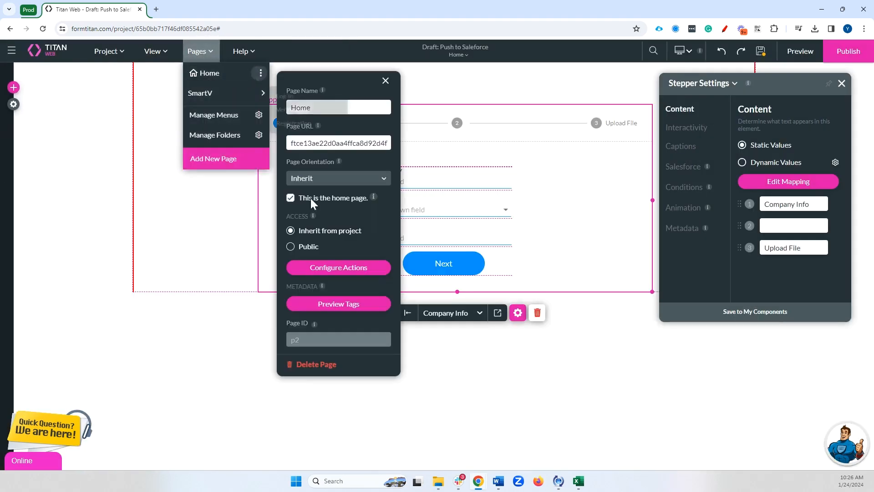
{"action": "left_click", "coordinate": [338, 268]}
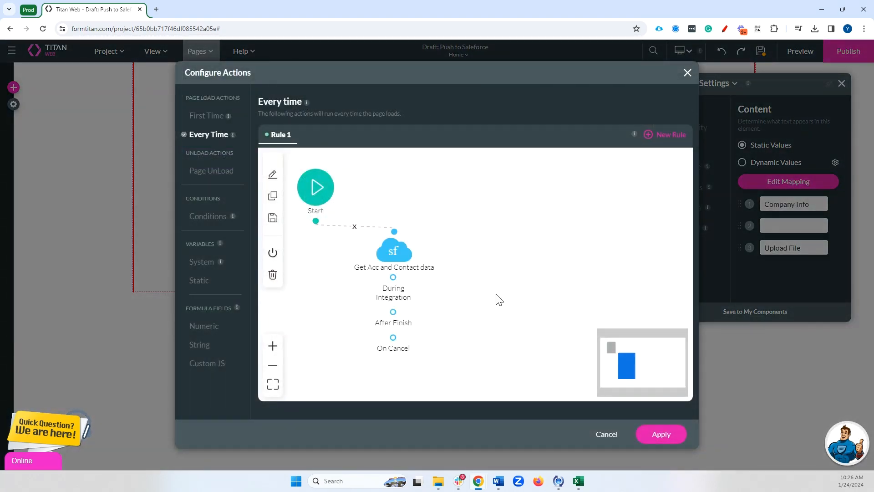
{"action": "left_click", "coordinate": [387, 242]}
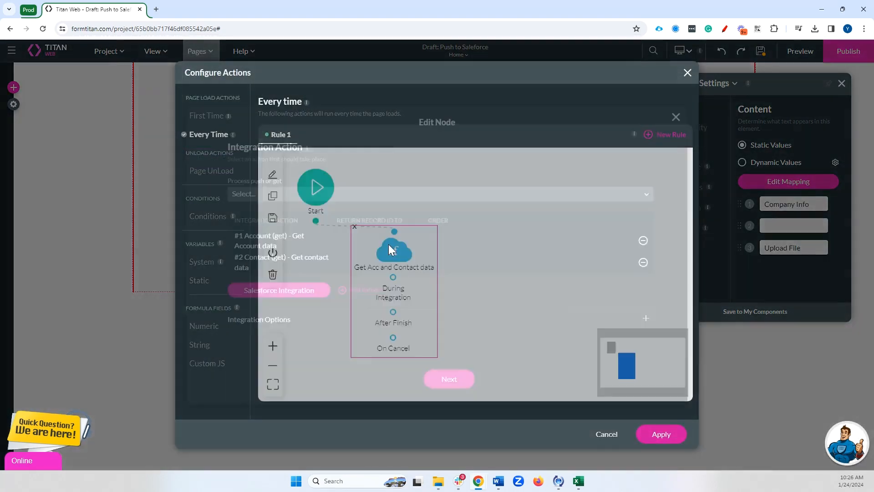
{"action": "left_click", "coordinate": [302, 330]}
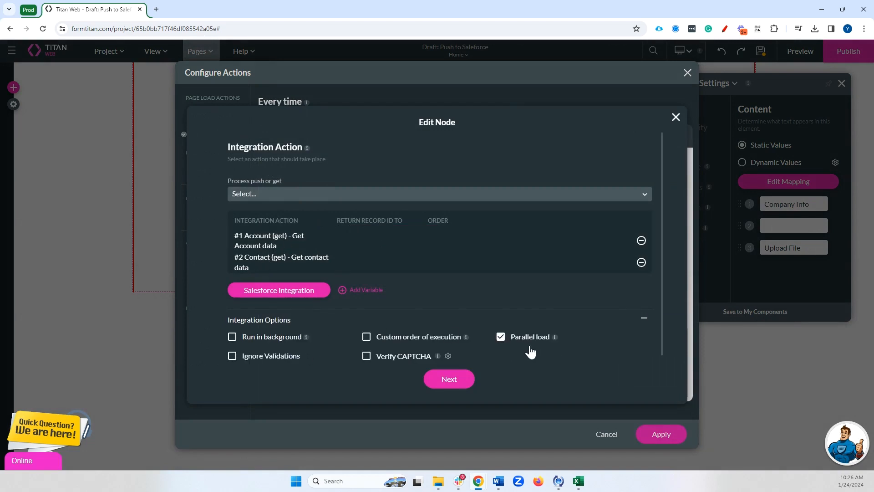
{"action": "left_click", "coordinate": [462, 381]}
{"action": "left_click", "coordinate": [463, 380]}
{"action": "left_click", "coordinate": [660, 434]}
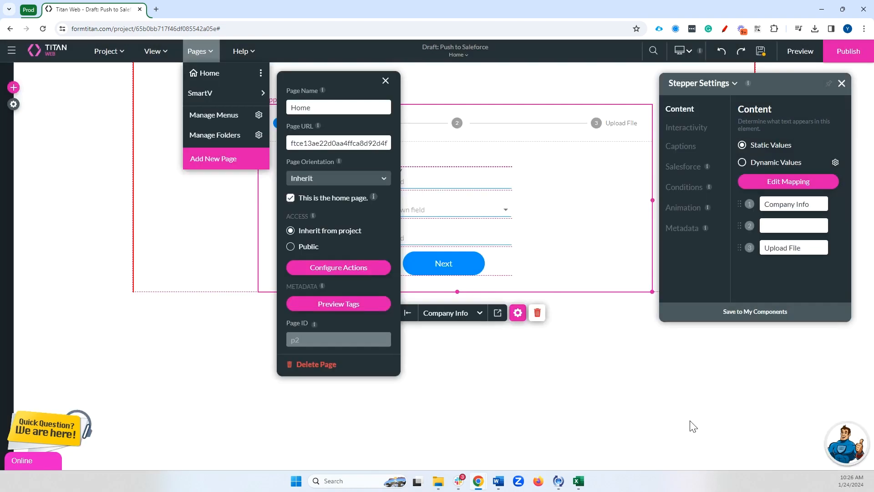
{"action": "left_click", "coordinate": [586, 360]}
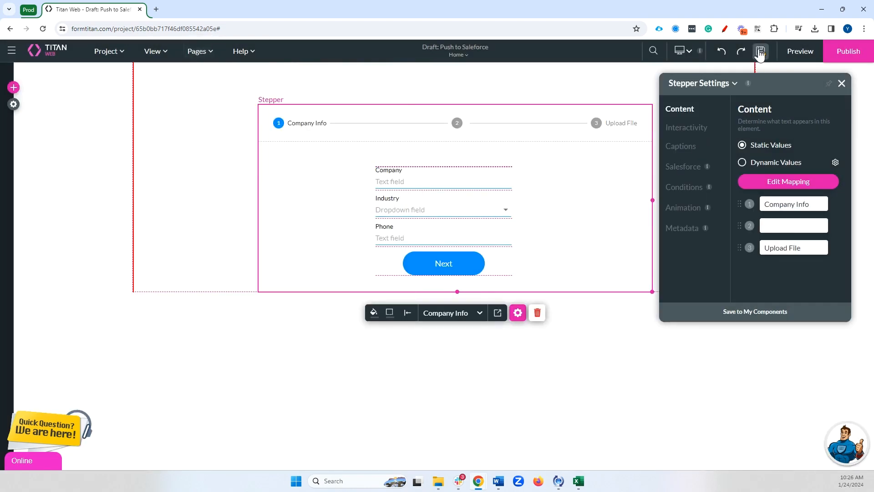
Step: Preview the form and sign up a new test user with first name, last name and email
{"action": "left_click", "coordinate": [801, 57]}
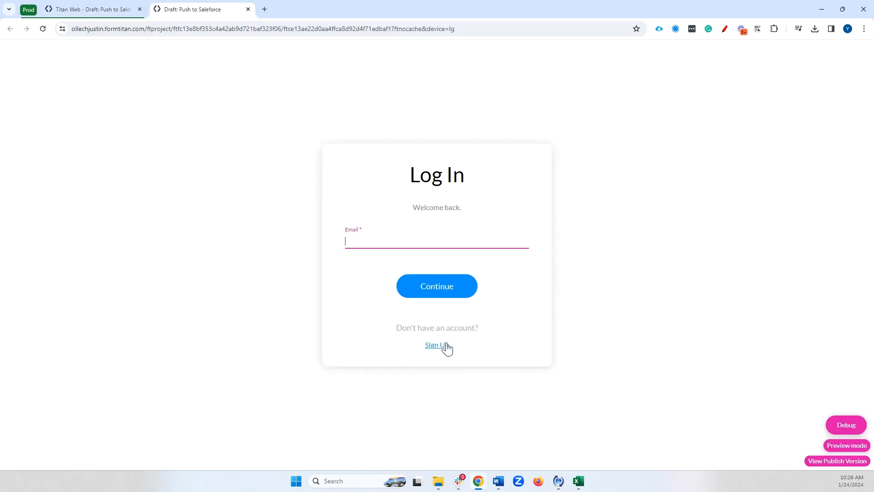
{"action": "left_click", "coordinate": [430, 352]}
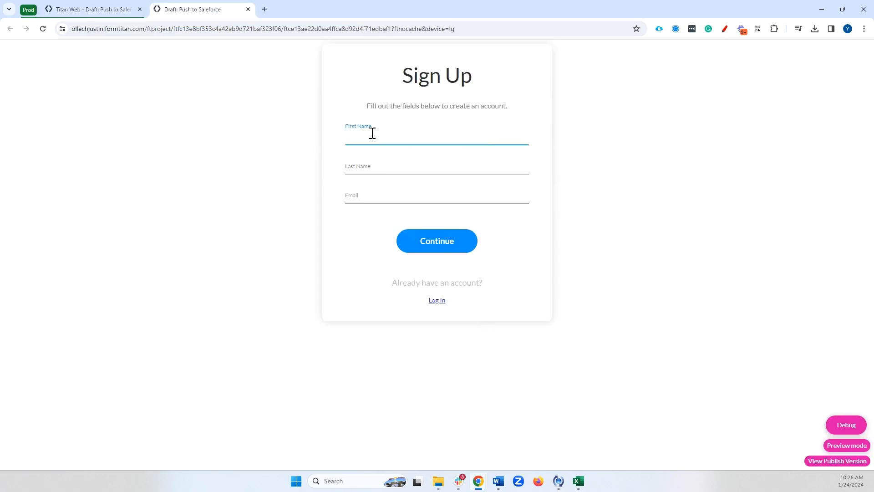
{"action": "key", "text": "Tab"}
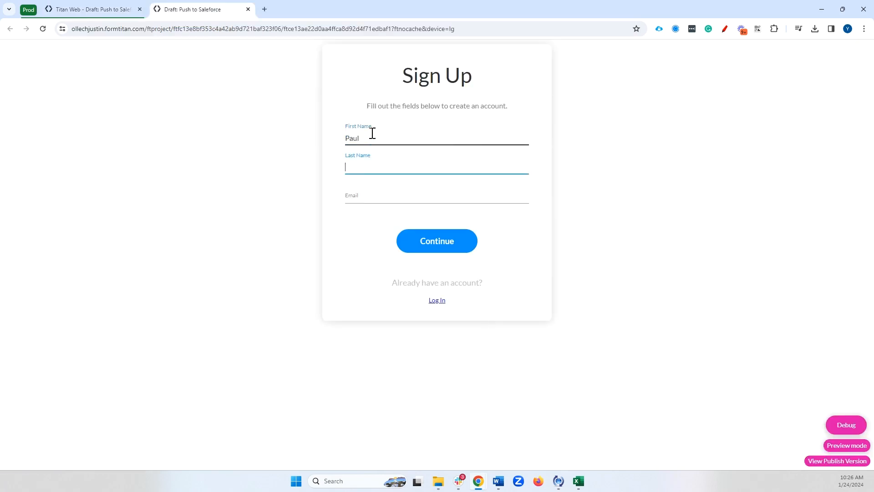
{"action": "type", "text": "Rand"}
{"action": "key", "text": "Tab"}
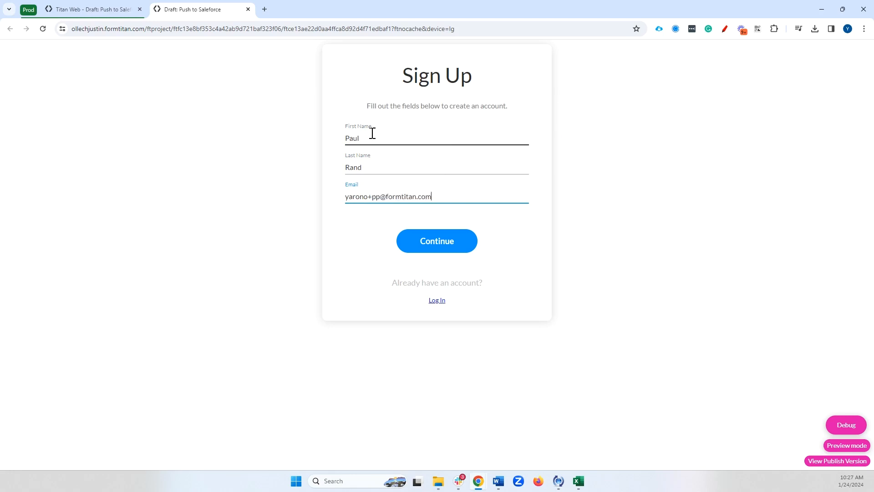
{"action": "left_click", "coordinate": [419, 250]}
Step: Log in to the preview with the pasted verification code
{"action": "left_click", "coordinate": [447, 294]}
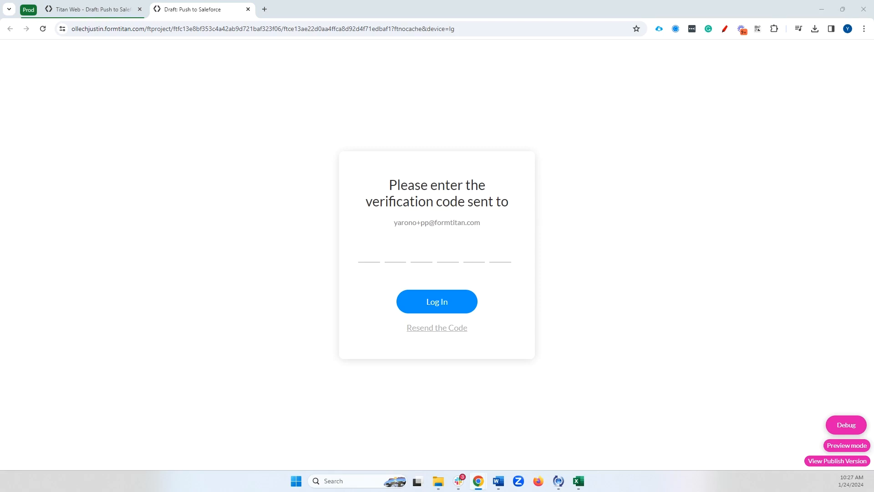
{"action": "left_click", "coordinate": [369, 255]}
{"action": "key", "text": "ctrl+v"}
{"action": "left_click", "coordinate": [427, 301]}
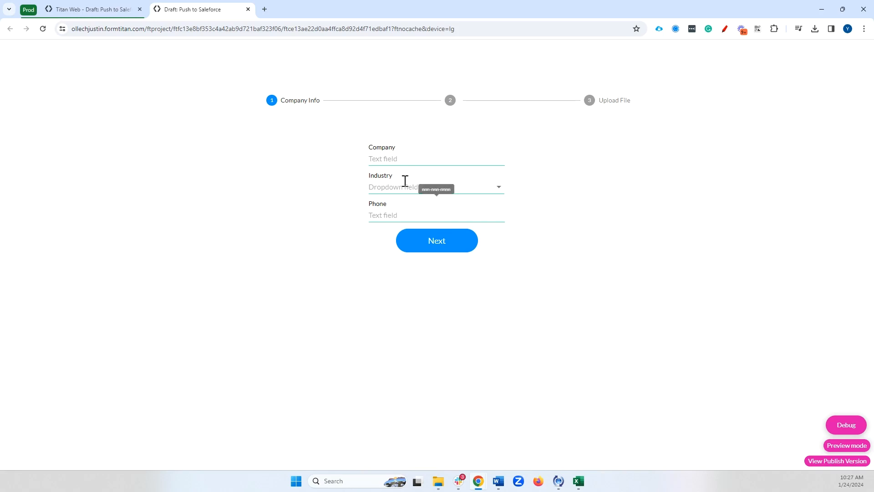
Step: Switch between the contact details step and Company Info to inspect the prefilled data
{"action": "left_click", "coordinate": [450, 102]}
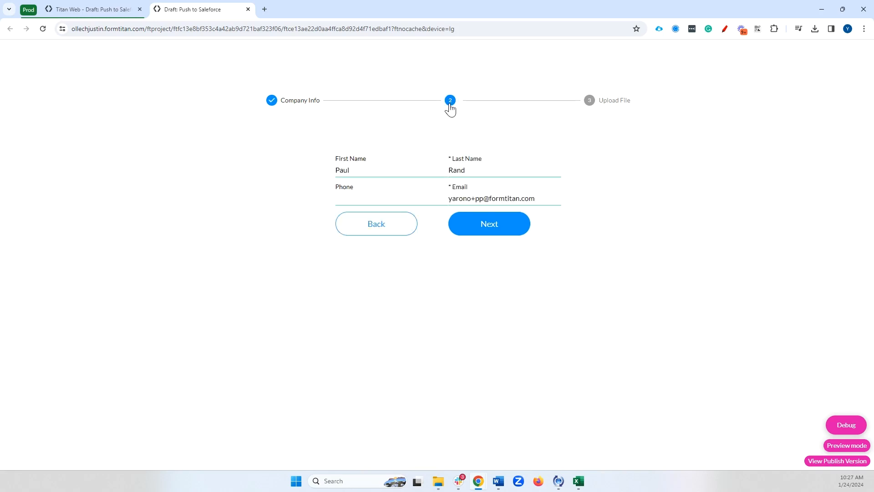
{"action": "left_click", "coordinate": [269, 104]}
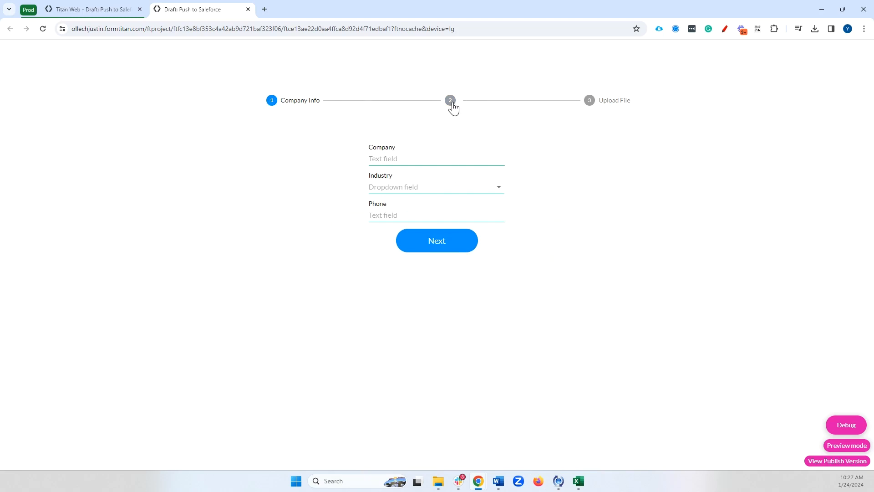
{"action": "left_click", "coordinate": [455, 105]}
{"action": "left_click", "coordinate": [288, 106]}
{"action": "left_click", "coordinate": [450, 102]}
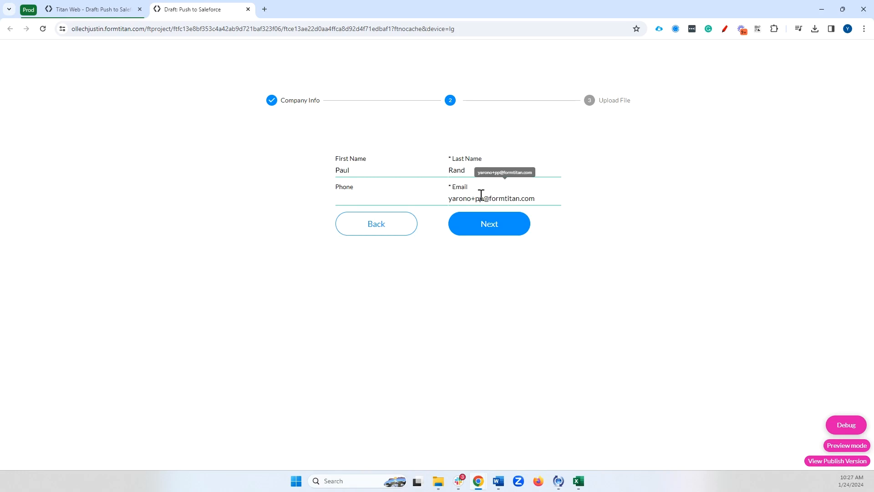
{"action": "left_click", "coordinate": [299, 102]}
Step: Fill Company Info with Somecompany2 and industry Agriculture, and advance to the contact step
{"action": "left_click", "coordinate": [418, 160]}
{"action": "type", "text": "Somecompany2"}
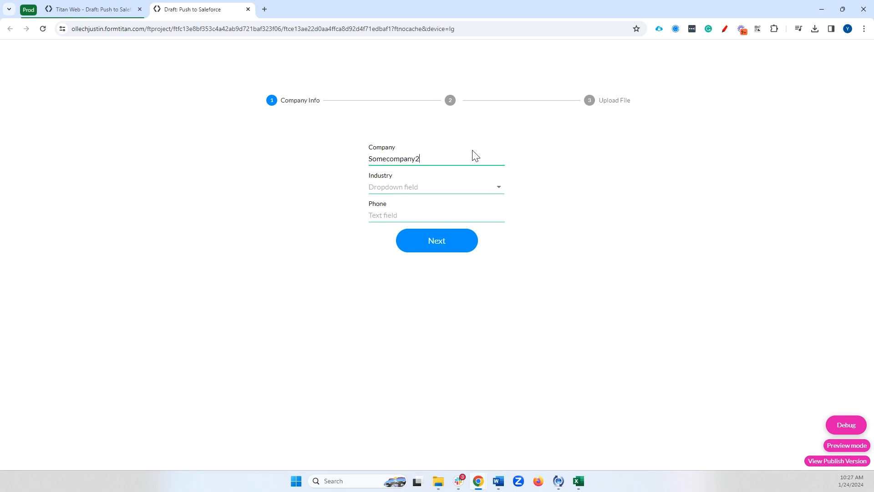
{"action": "left_click", "coordinate": [444, 185]}
{"action": "left_click", "coordinate": [408, 213]}
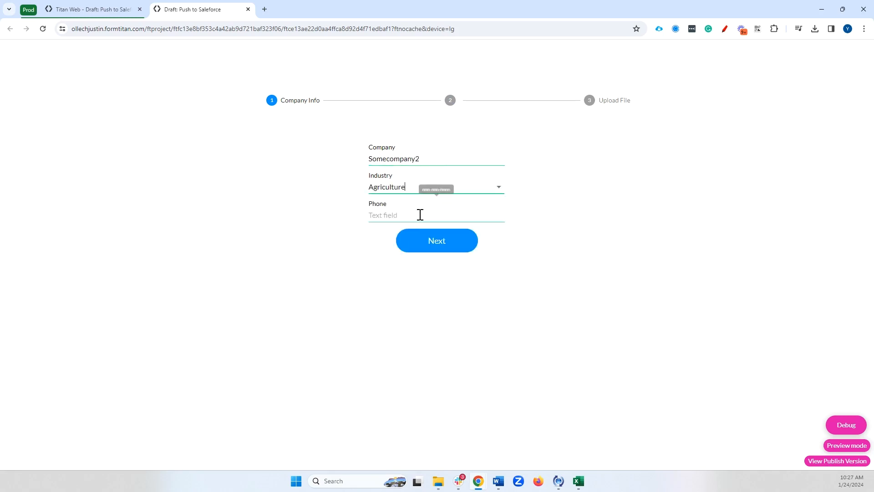
{"action": "left_click", "coordinate": [466, 252]}
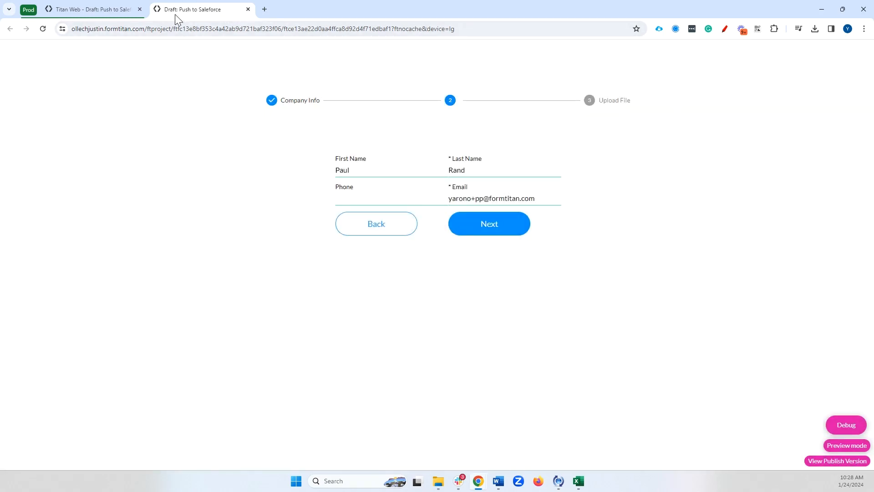
Step: Check the SmartV Log In page's settings in the editor, then return to the preview
{"action": "left_click", "coordinate": [71, 10]}
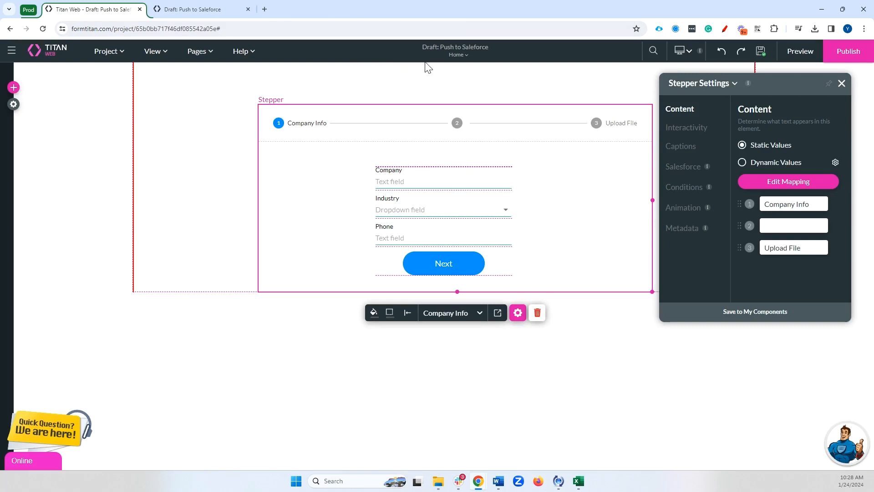
{"action": "left_click", "coordinate": [456, 55]}
{"action": "mouse_move", "coordinate": [460, 84]}
{"action": "left_click", "coordinate": [521, 84]}
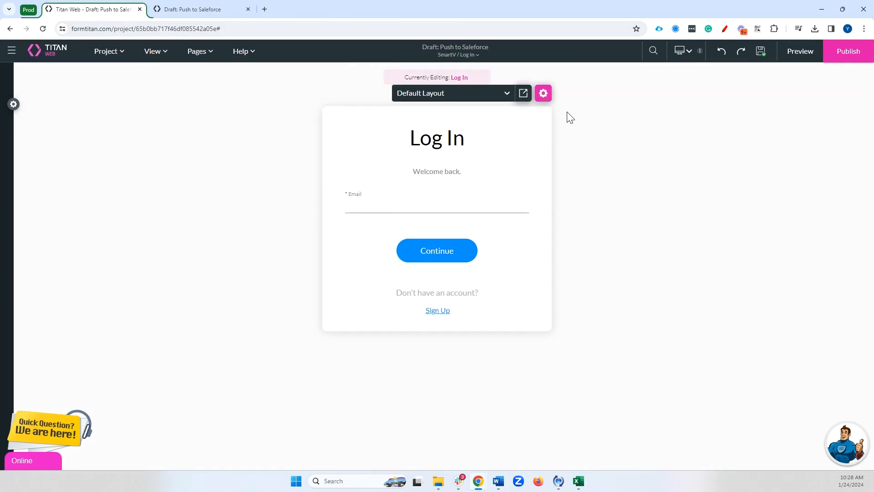
{"action": "left_click", "coordinate": [543, 93]}
{"action": "left_click", "coordinate": [180, 10]}
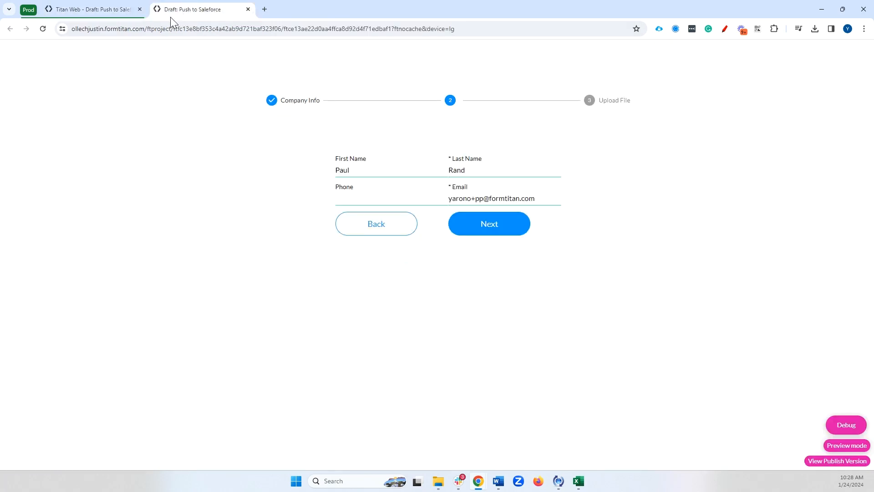
{"action": "left_click", "coordinate": [43, 28]}
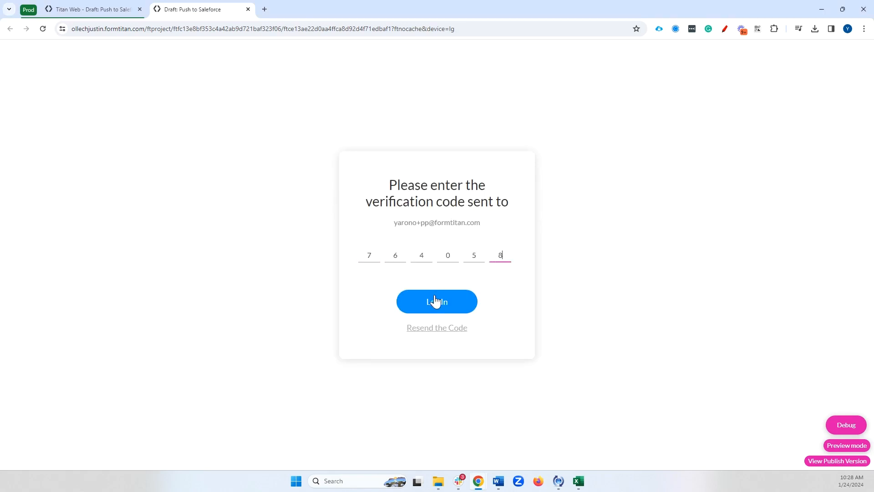
{"action": "left_click", "coordinate": [435, 300]}
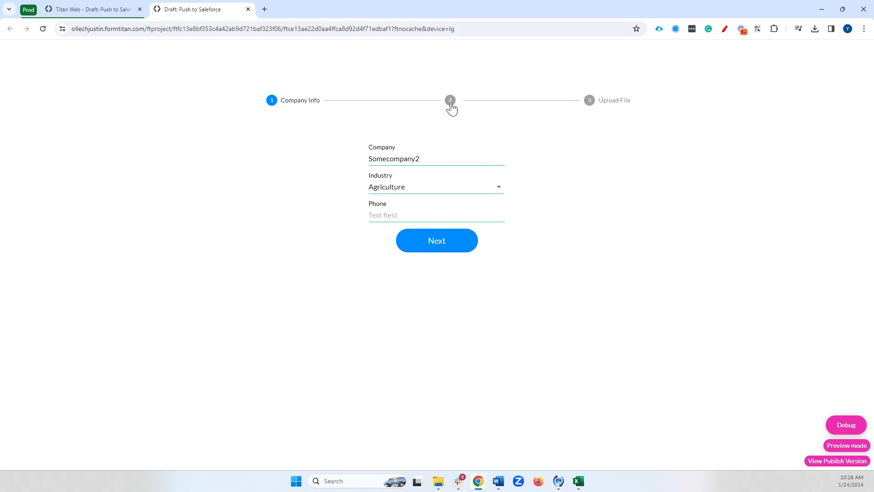
{"action": "left_click", "coordinate": [441, 213]}
{"action": "type", "text": "5555555555"}
Step: Advance past the prefilled contact step, filling its phone, to Upload File
{"action": "left_click", "coordinate": [453, 239]}
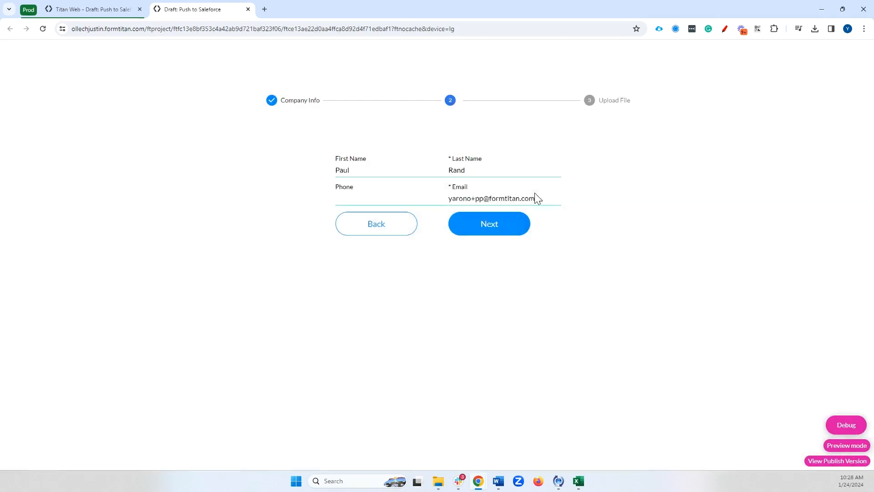
{"action": "left_click", "coordinate": [401, 199]}
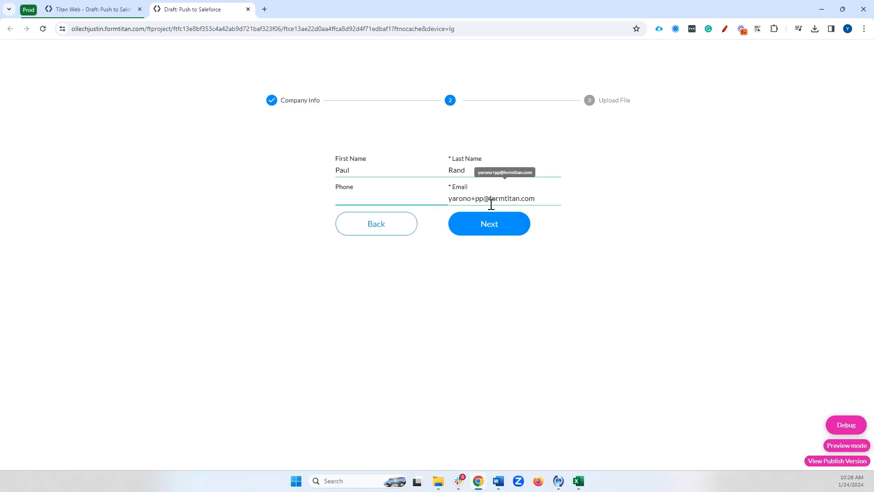
{"action": "left_click", "coordinate": [494, 228]}
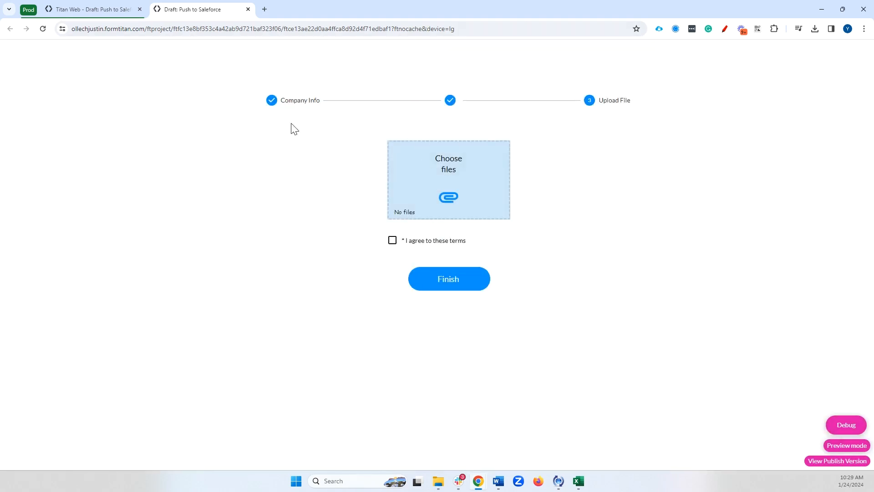
Step: Reload the preview and fix the Email field with the login email from clipboard history
{"action": "left_click", "coordinate": [43, 28]}
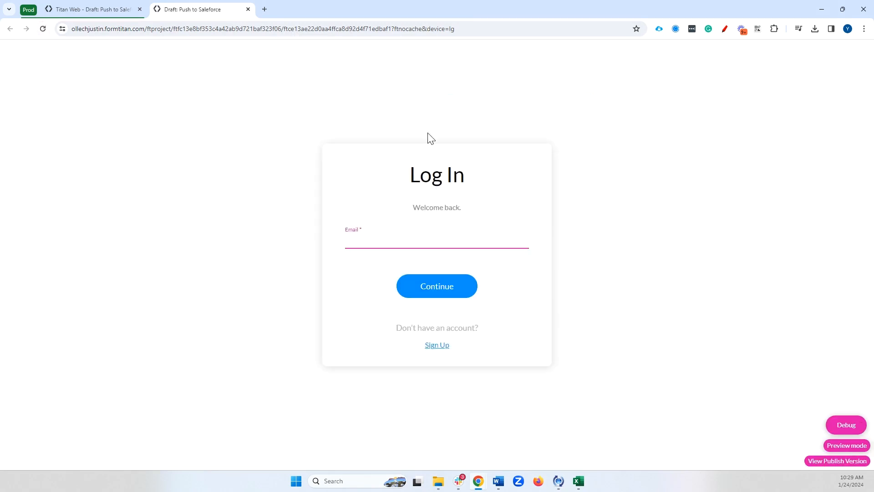
{"action": "left_click", "coordinate": [450, 288]}
{"action": "double_click", "coordinate": [373, 235]}
{"action": "key", "text": "super+v"}
{"action": "left_click", "coordinate": [398, 357]}
{"action": "left_click", "coordinate": [447, 295]}
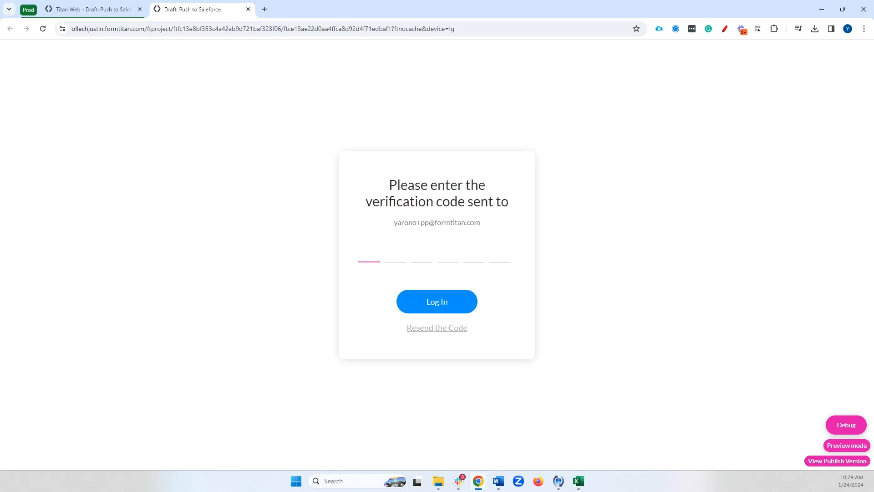
Step: Log in with the verification code and advance through the prefilled steps to Upload File
{"action": "key", "text": "ctrl+v"}
{"action": "left_click", "coordinate": [455, 302]}
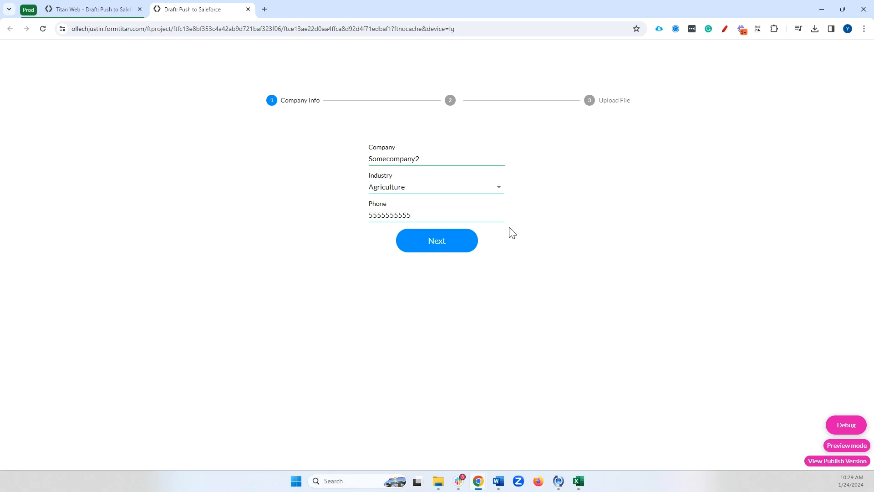
{"action": "left_click", "coordinate": [450, 104]}
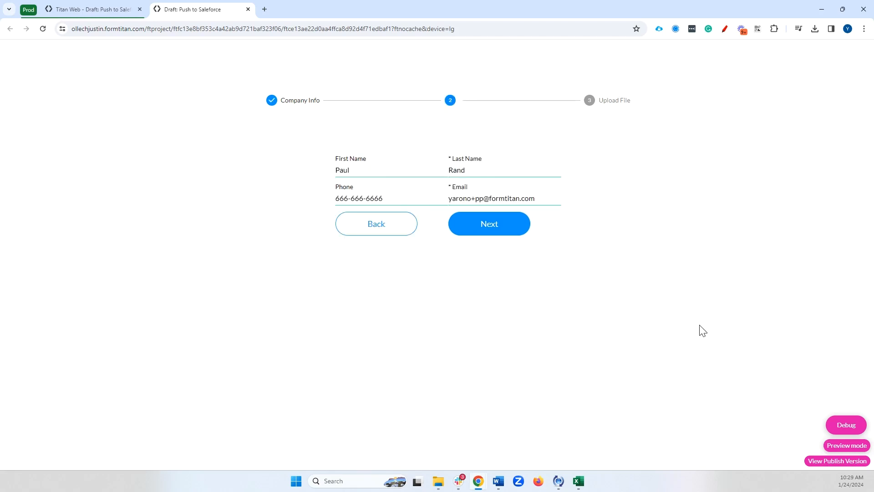
{"action": "left_click", "coordinate": [614, 101]}
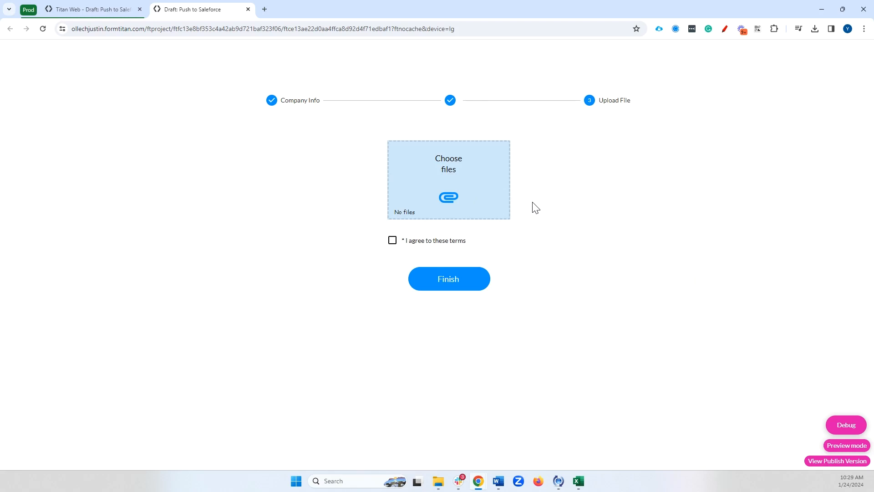
Step: Close the preview, switch the editor canvas to the Home page, and select the Stepper element
{"action": "left_click", "coordinate": [248, 9]}
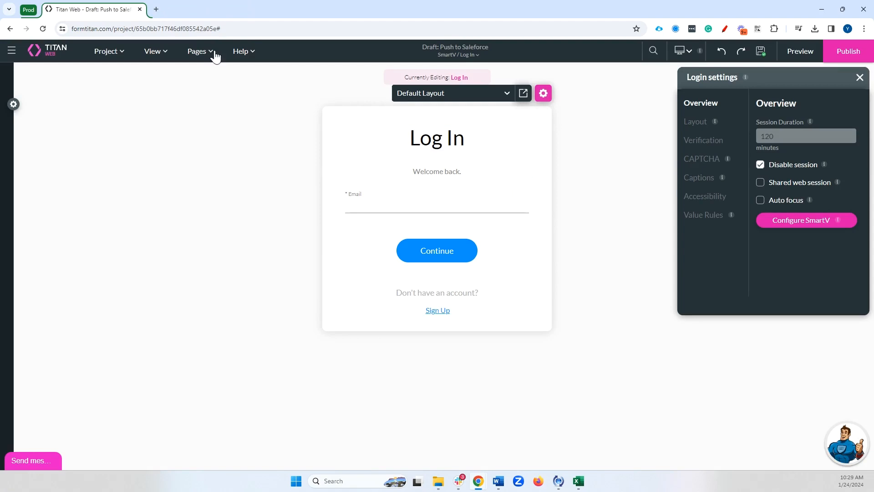
{"action": "left_click", "coordinate": [462, 54]}
{"action": "left_click", "coordinate": [463, 69]}
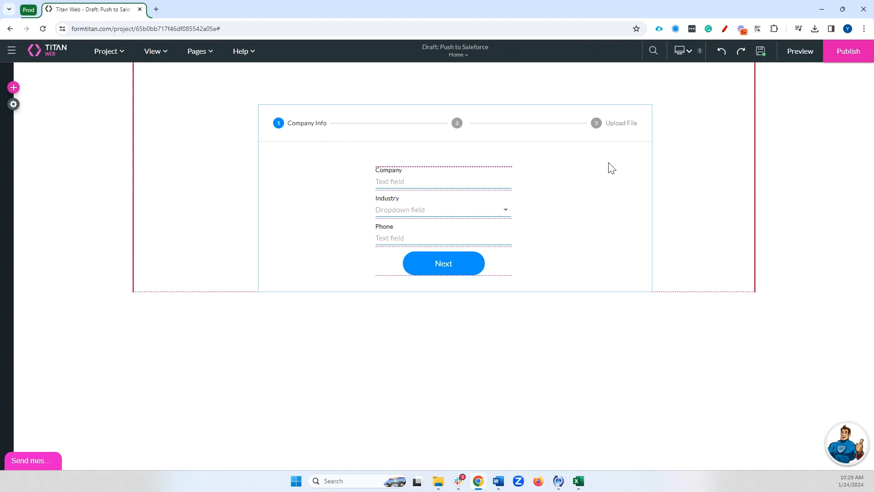
{"action": "left_click", "coordinate": [584, 155]}
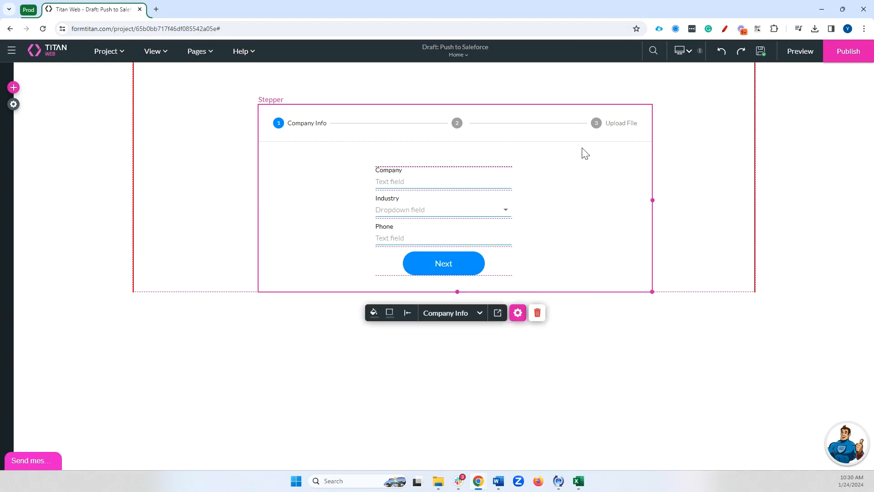
Step: Review the stepper's Interactivity settings
{"action": "left_click", "coordinate": [518, 313]}
{"action": "left_click", "coordinate": [605, 122]}
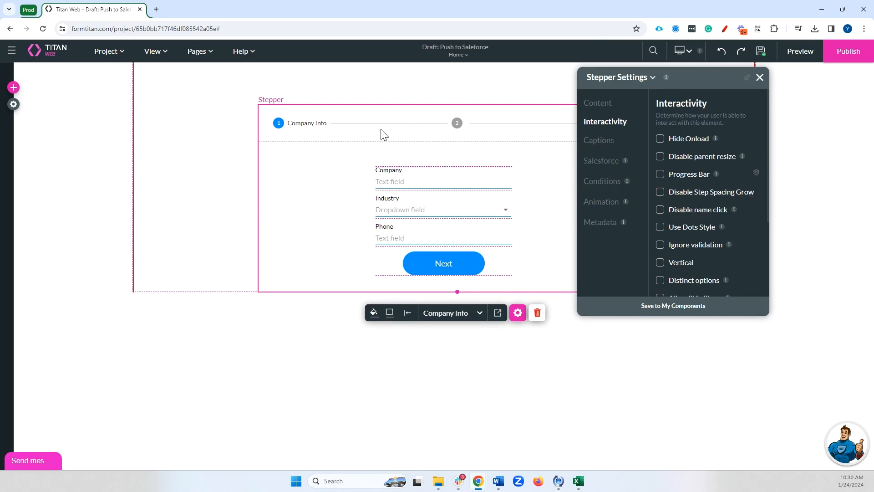
{"action": "left_click", "coordinate": [759, 78]}
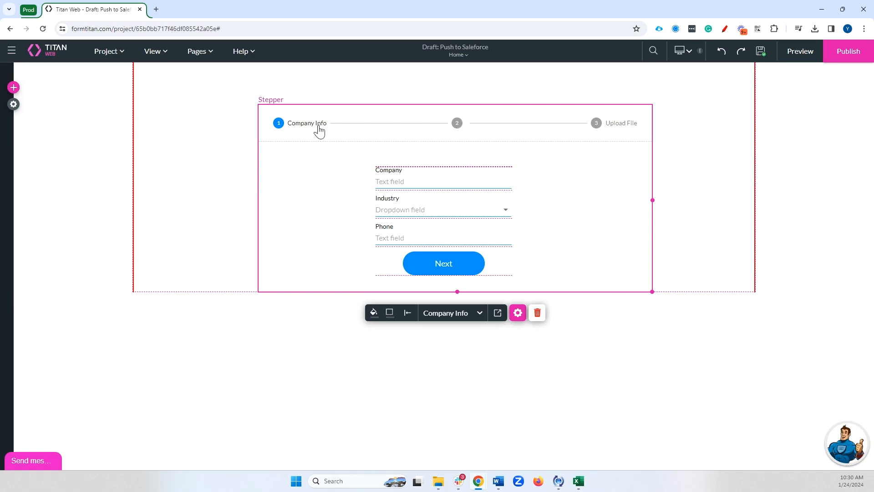
Step: Show the contact details step on the canvas and review the stepper's three conditions
{"action": "left_click", "coordinate": [457, 124]}
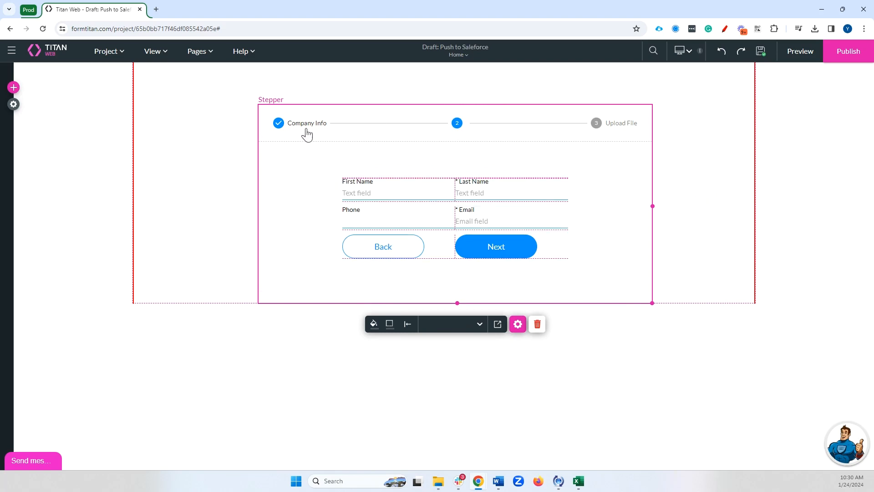
{"action": "left_click", "coordinate": [517, 324]}
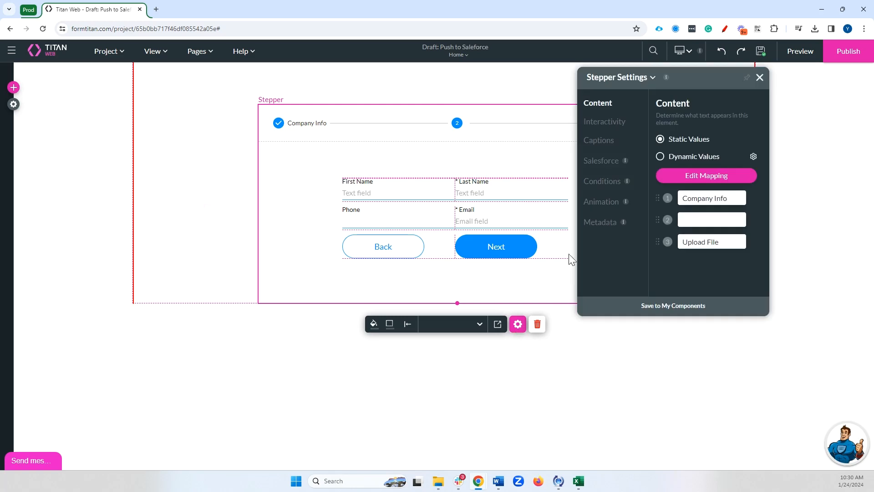
{"action": "left_click", "coordinate": [604, 182]}
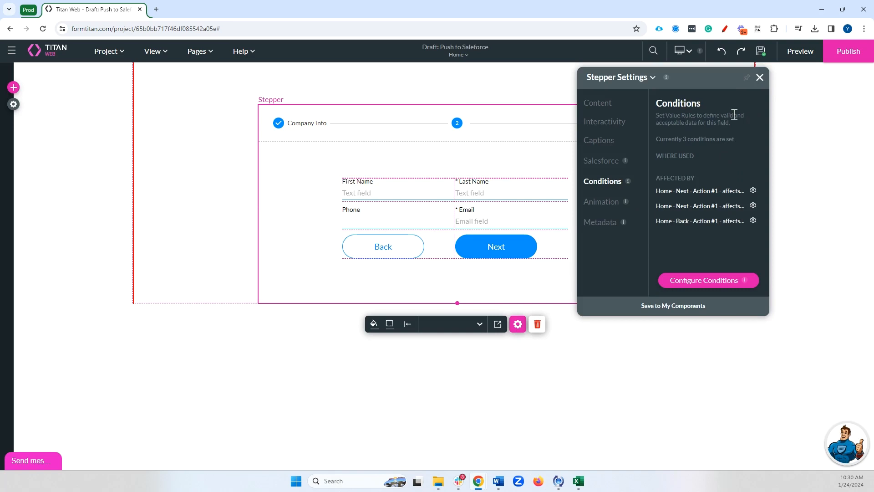
{"action": "left_click", "coordinate": [760, 77]}
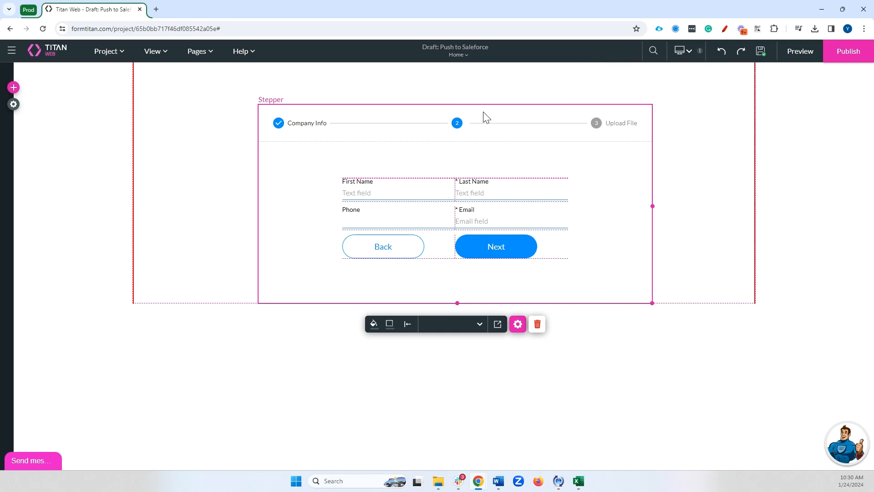